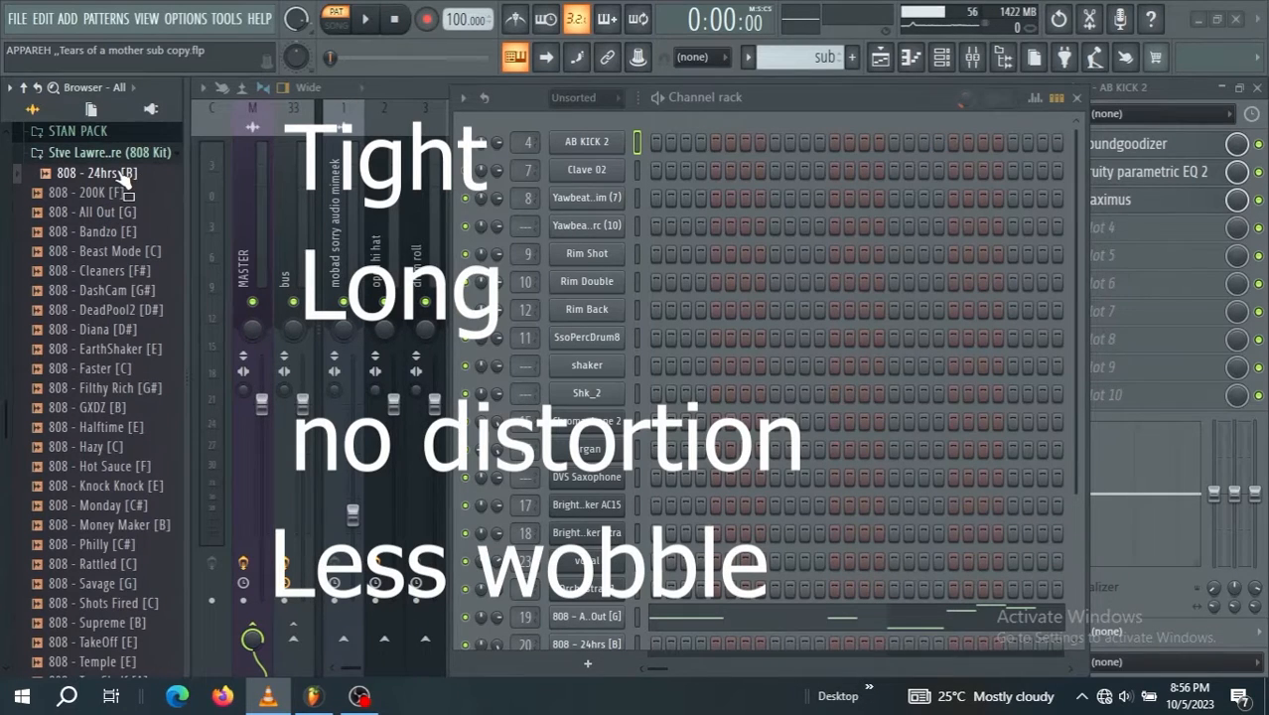
- Audition the 808 kit samples one by one, from 808 - 24hrs [B] down to 808 - EarthShaker [E]
click(120, 175)
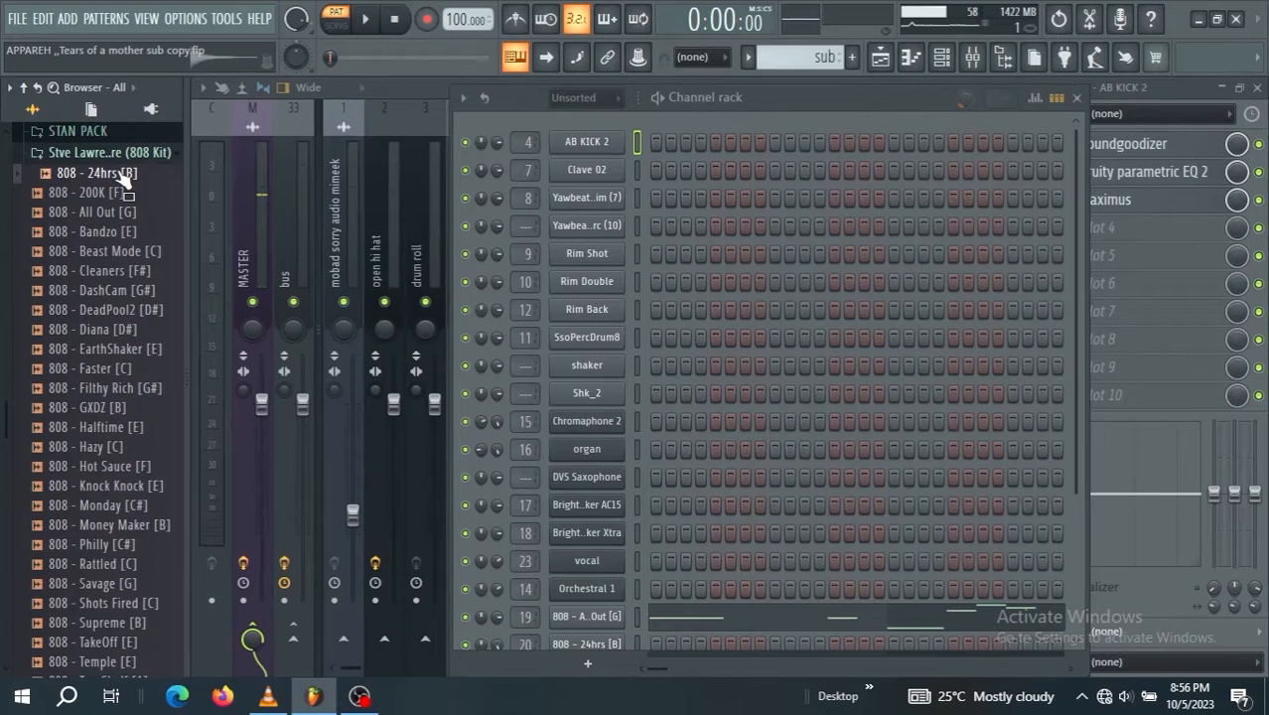
click(115, 195)
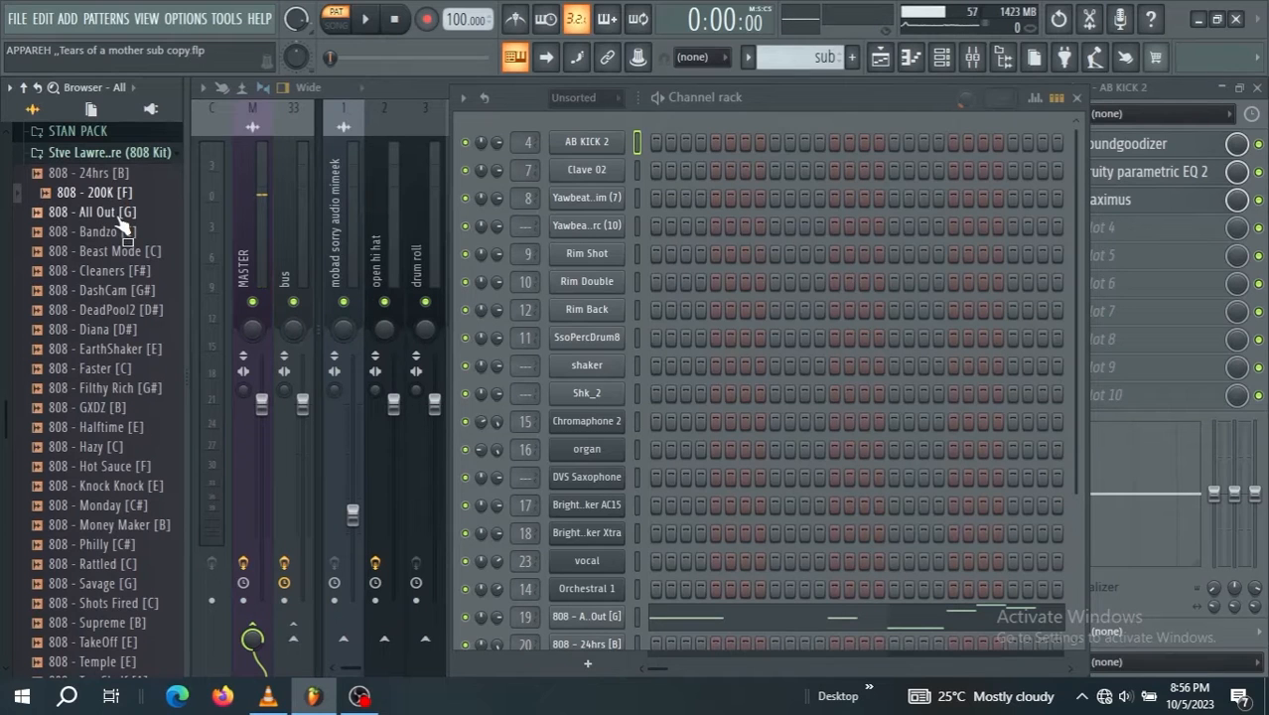
click(118, 219)
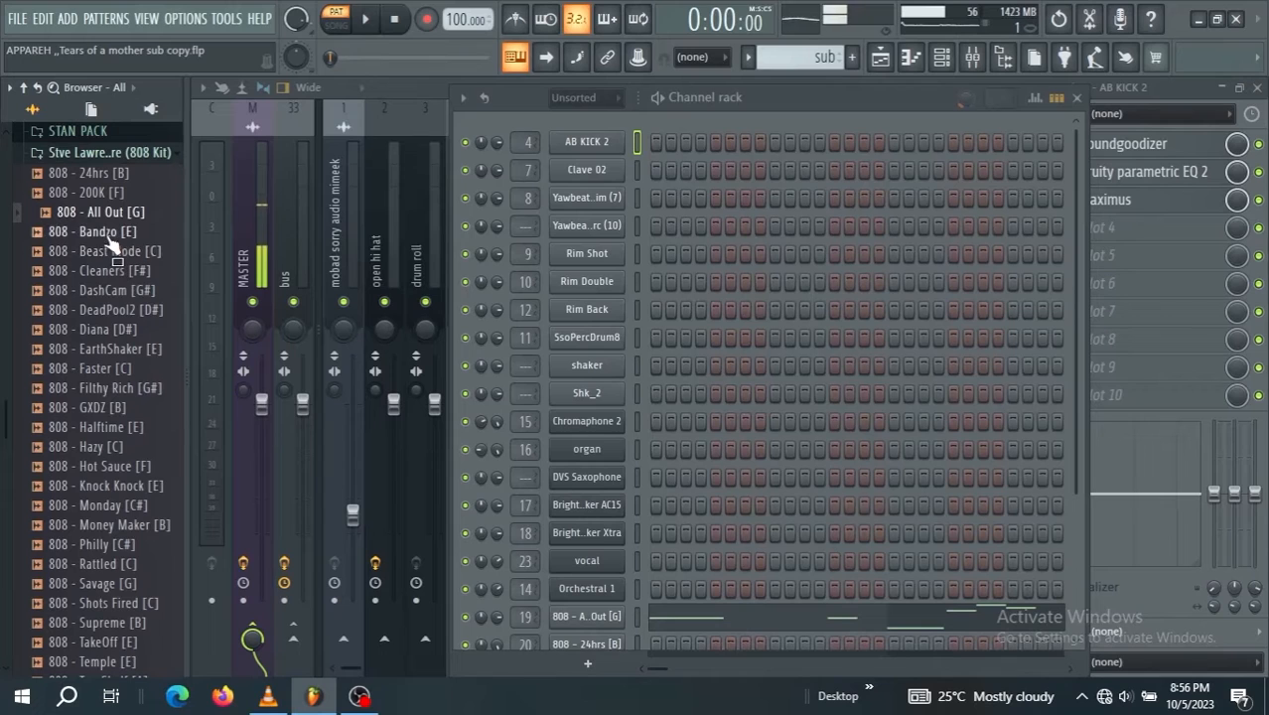
click(107, 236)
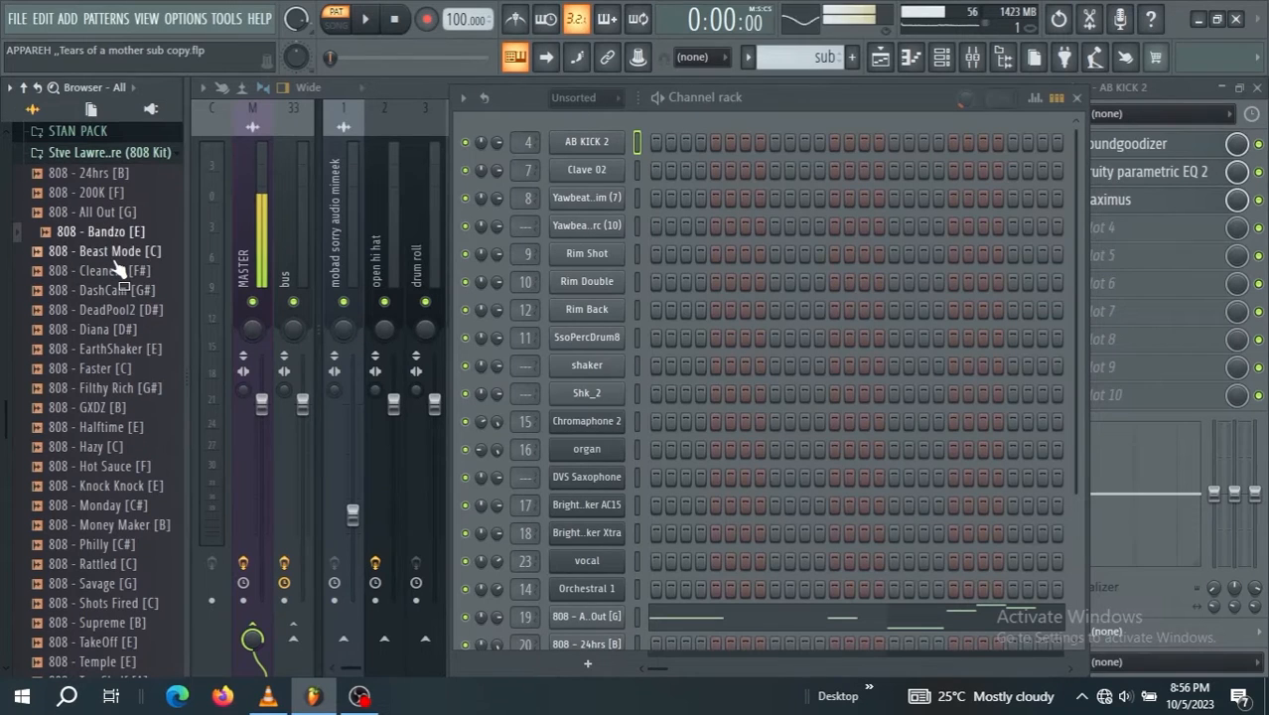
click(114, 254)
click(118, 272)
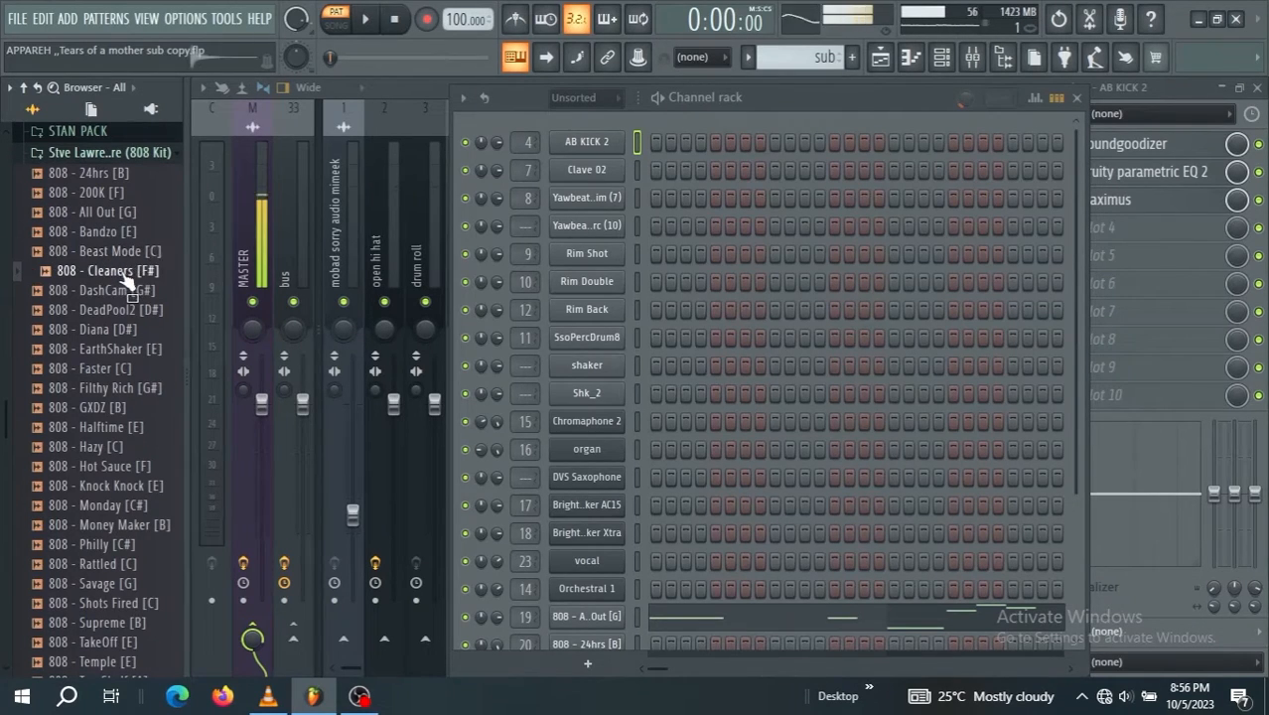
click(124, 290)
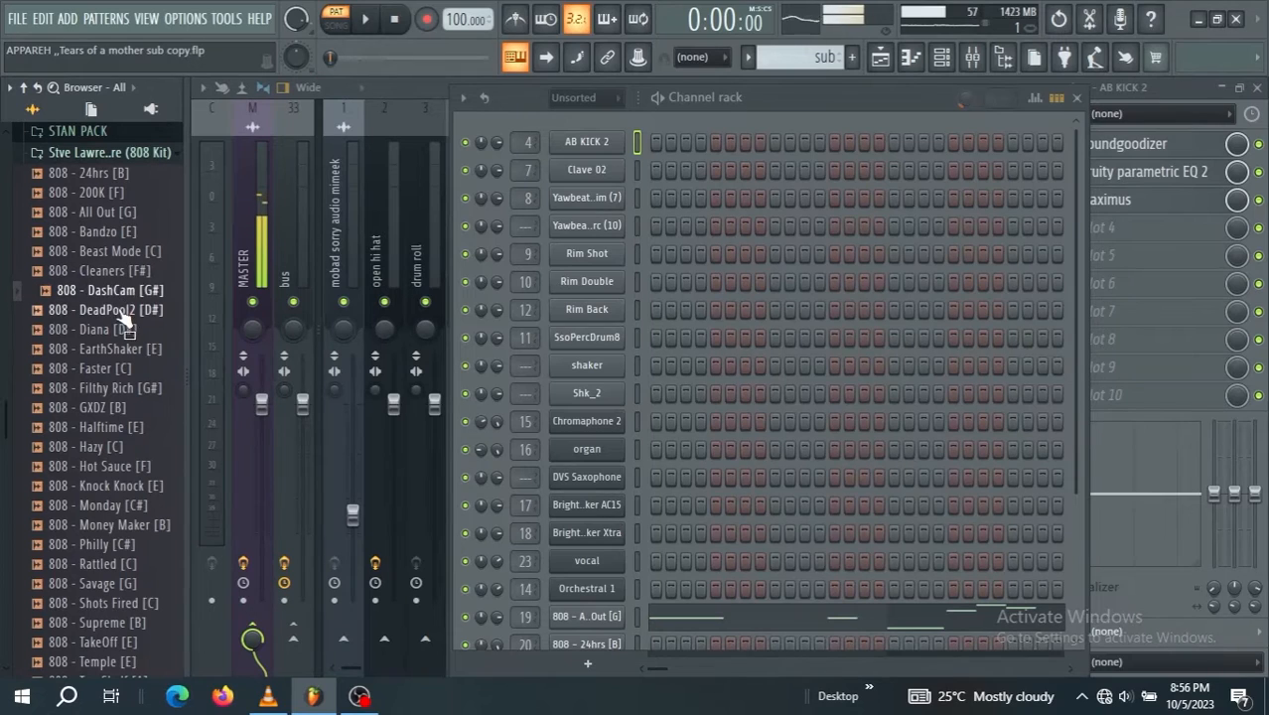
click(121, 311)
click(113, 331)
click(116, 351)
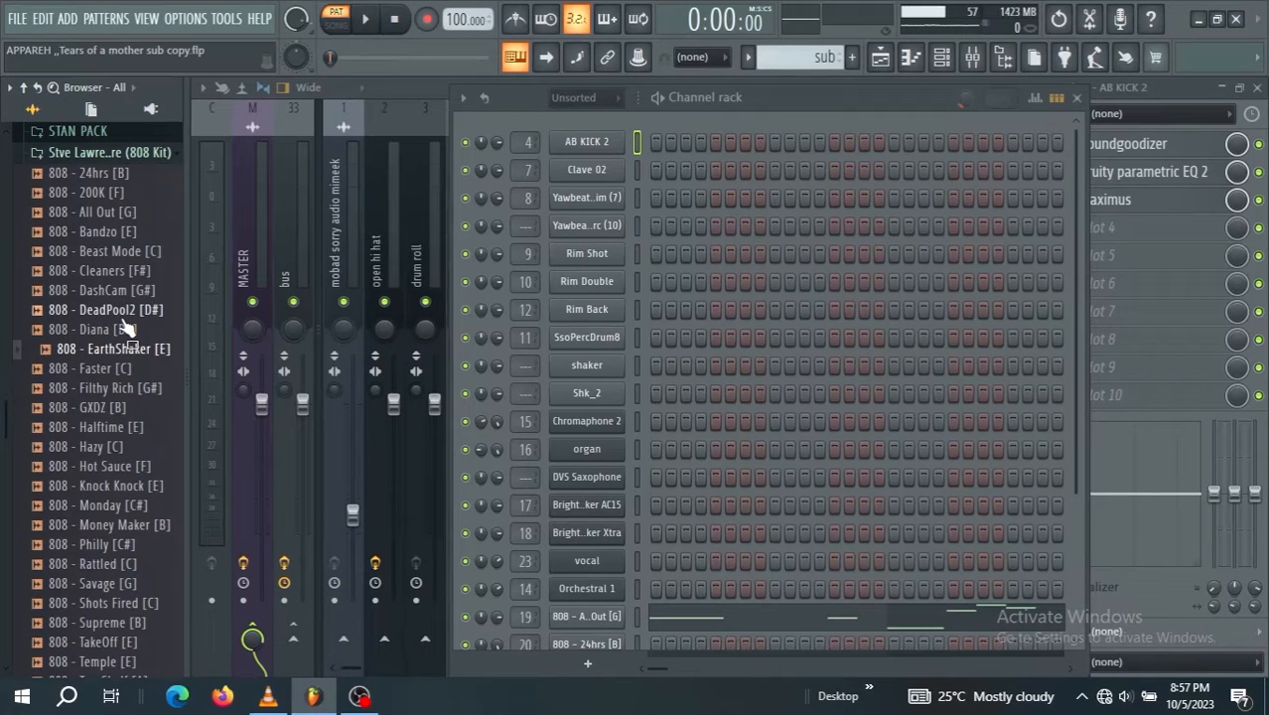
- Add the 808 - All Out [G] sample as a new channel at the end of the channel rack
click(122, 214)
drag(122, 215, 610, 641)
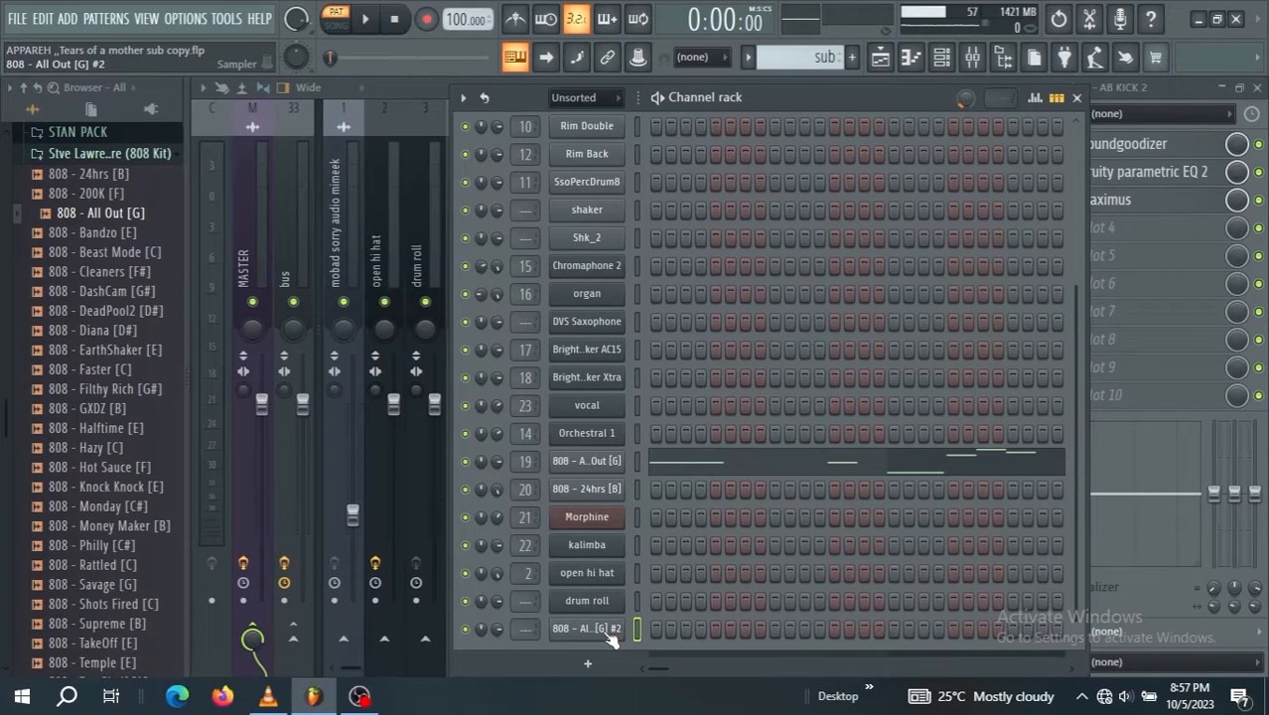
click(112, 220)
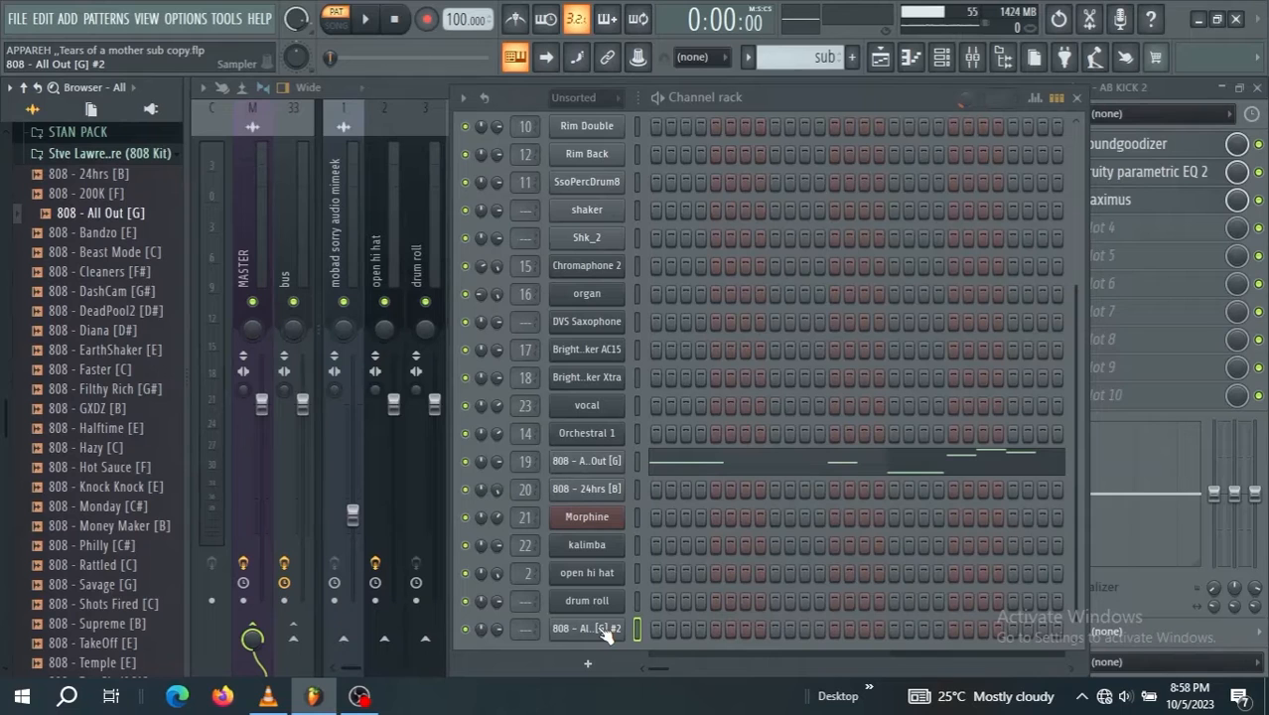
- Open the new 808 - All Out [G] channel's sample in Edison and detect its pitch regions
click(607, 633)
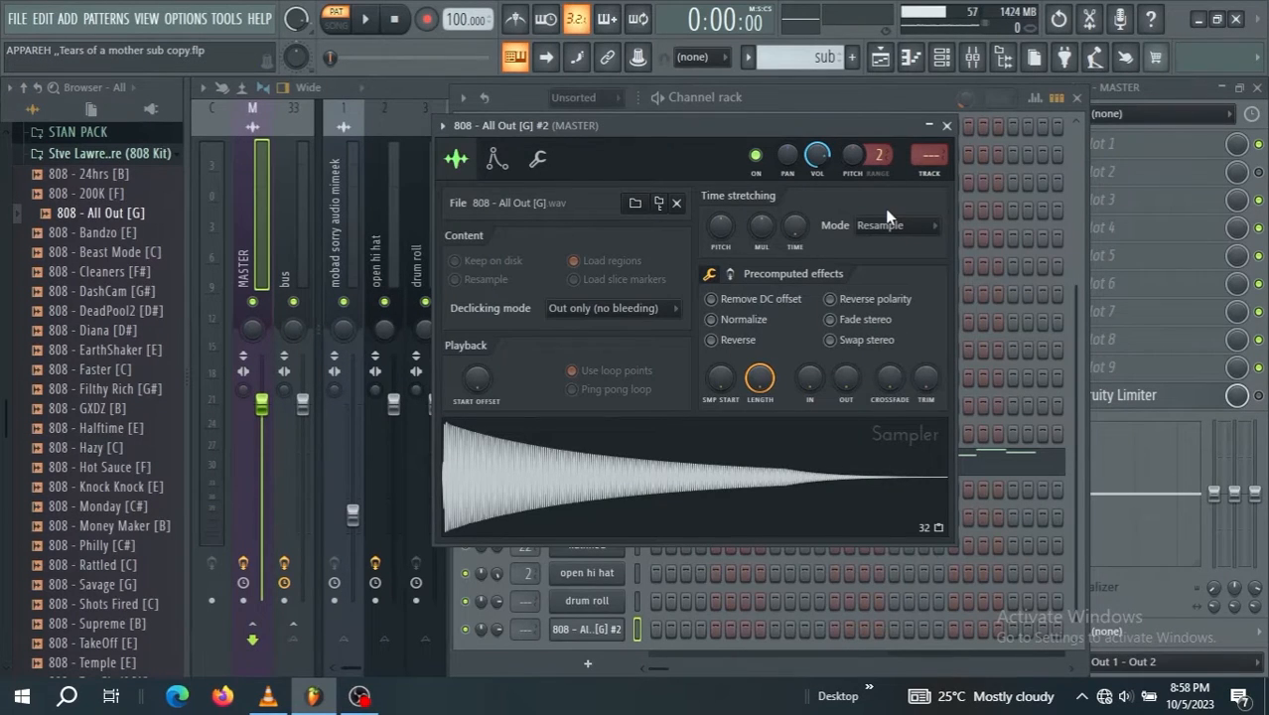
click(630, 427)
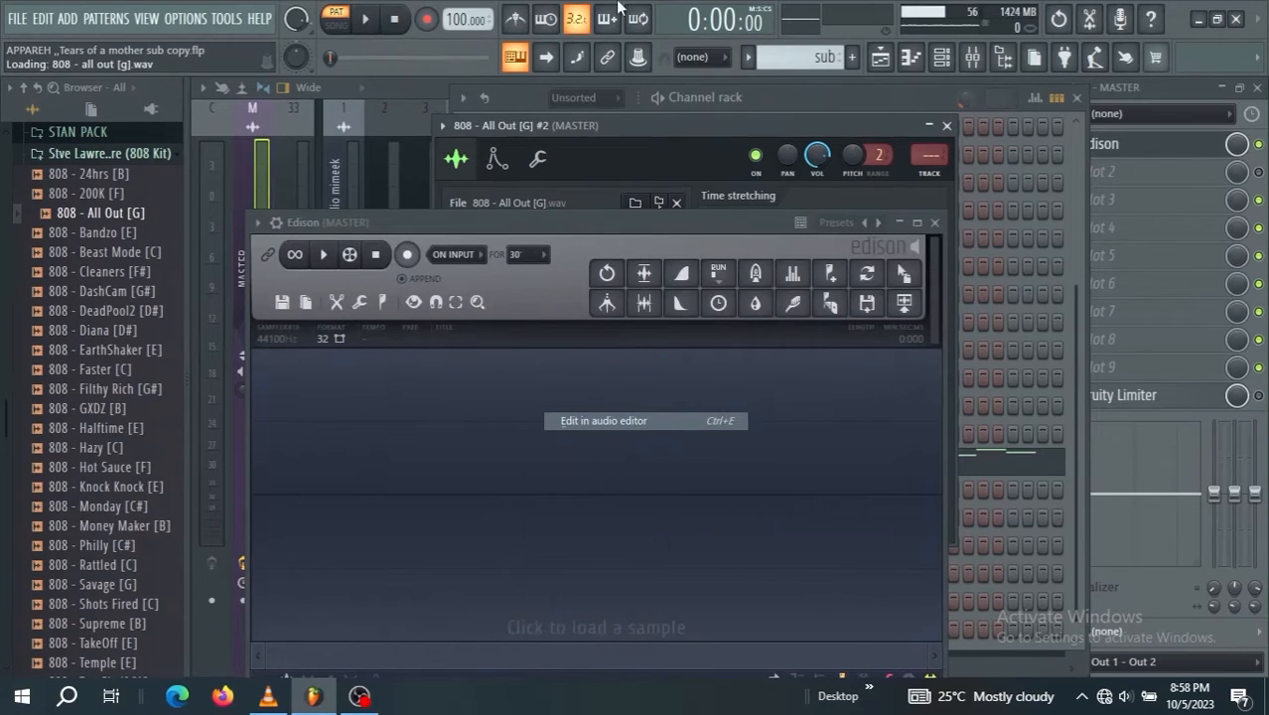
drag(556, 225, 617, 159)
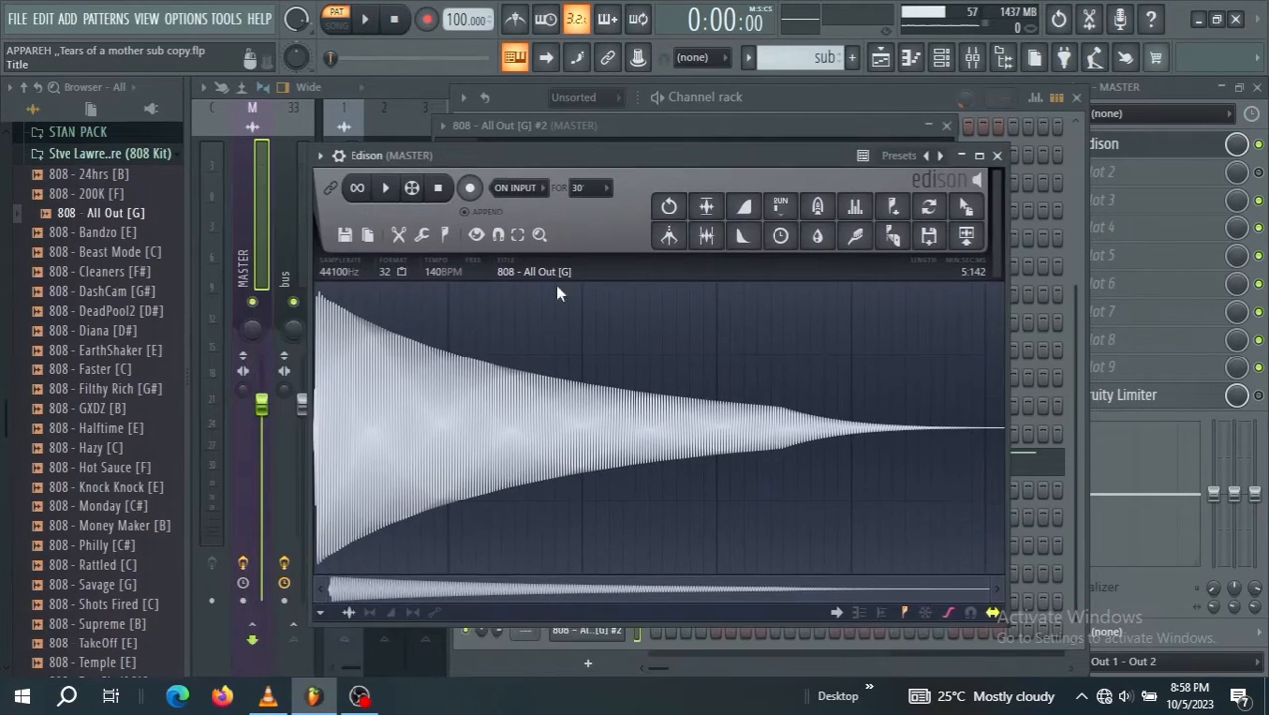
click(444, 236)
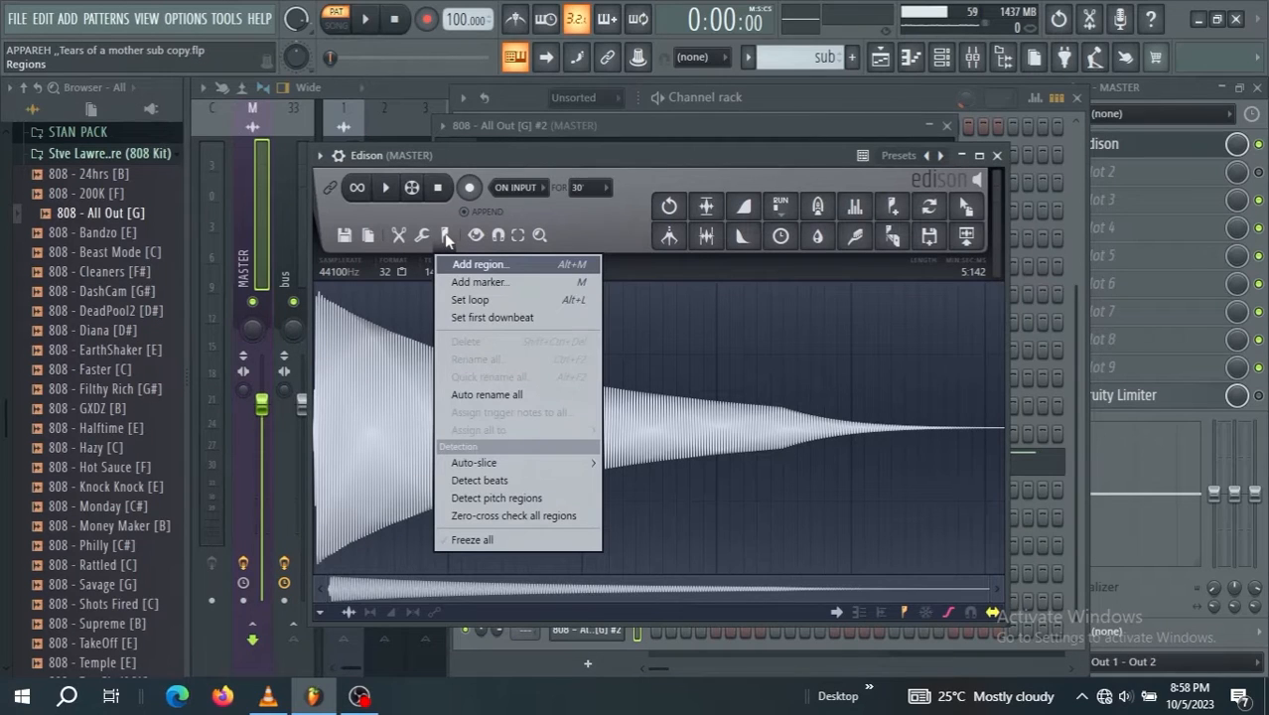
click(493, 496)
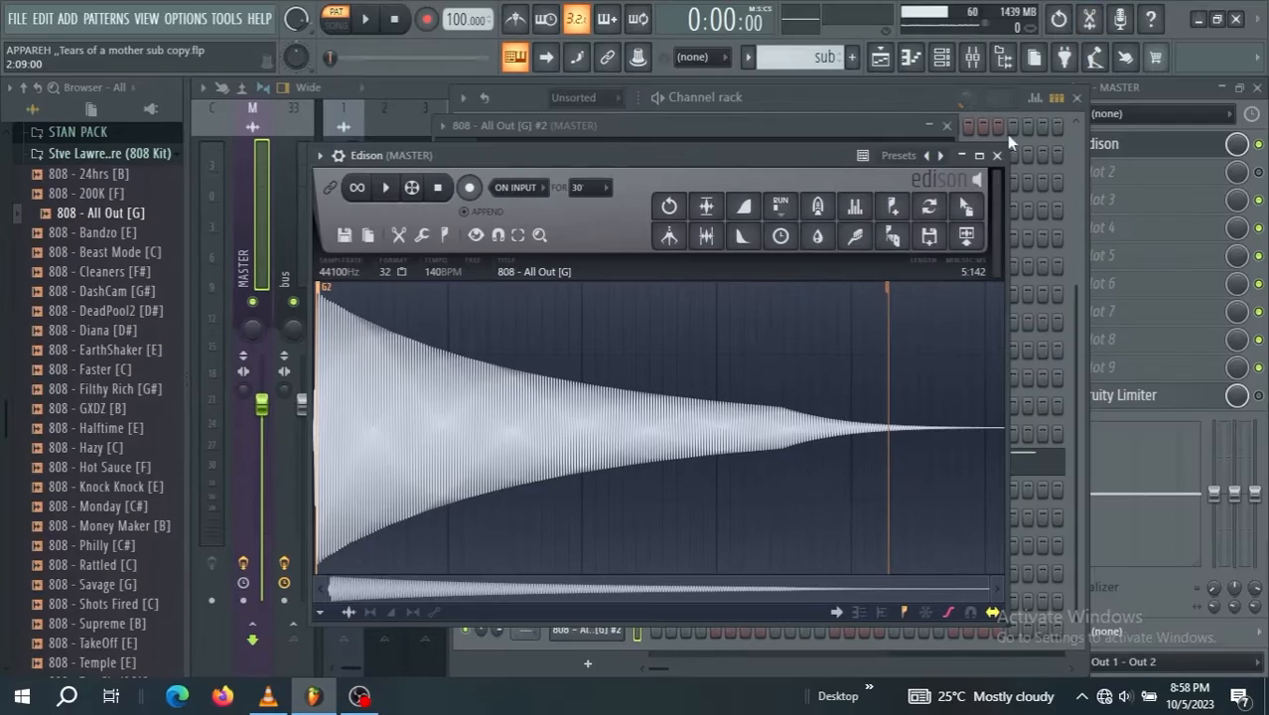
click(997, 154)
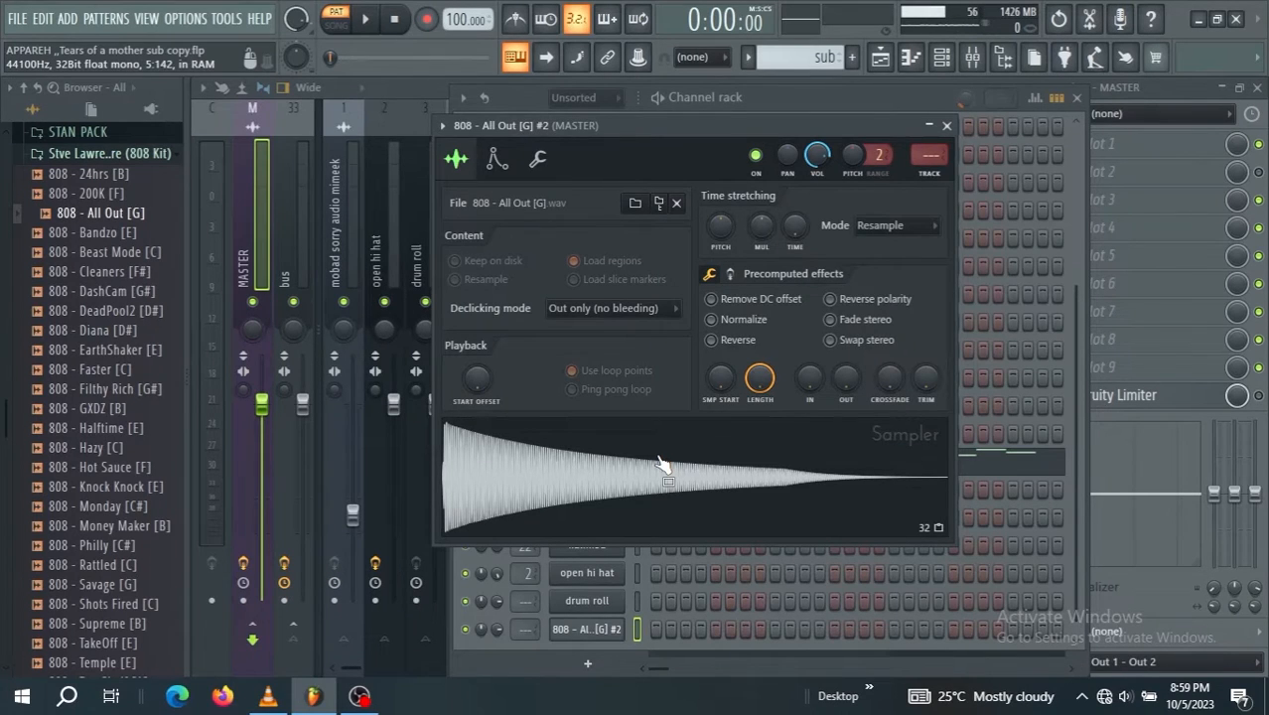
- Enable the new 808 channel's volume envelope with minimum attack and release, maximum hold and 100% sustain, and set its root note to G4
click(584, 477)
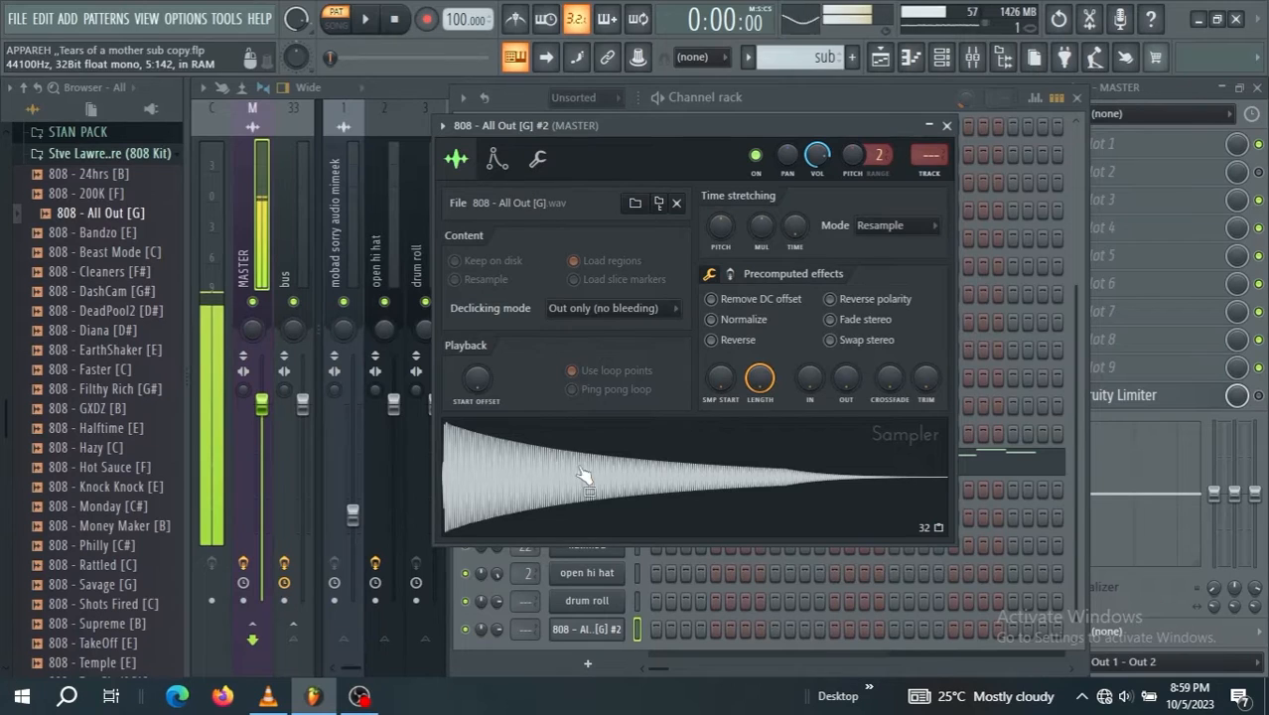
click(498, 159)
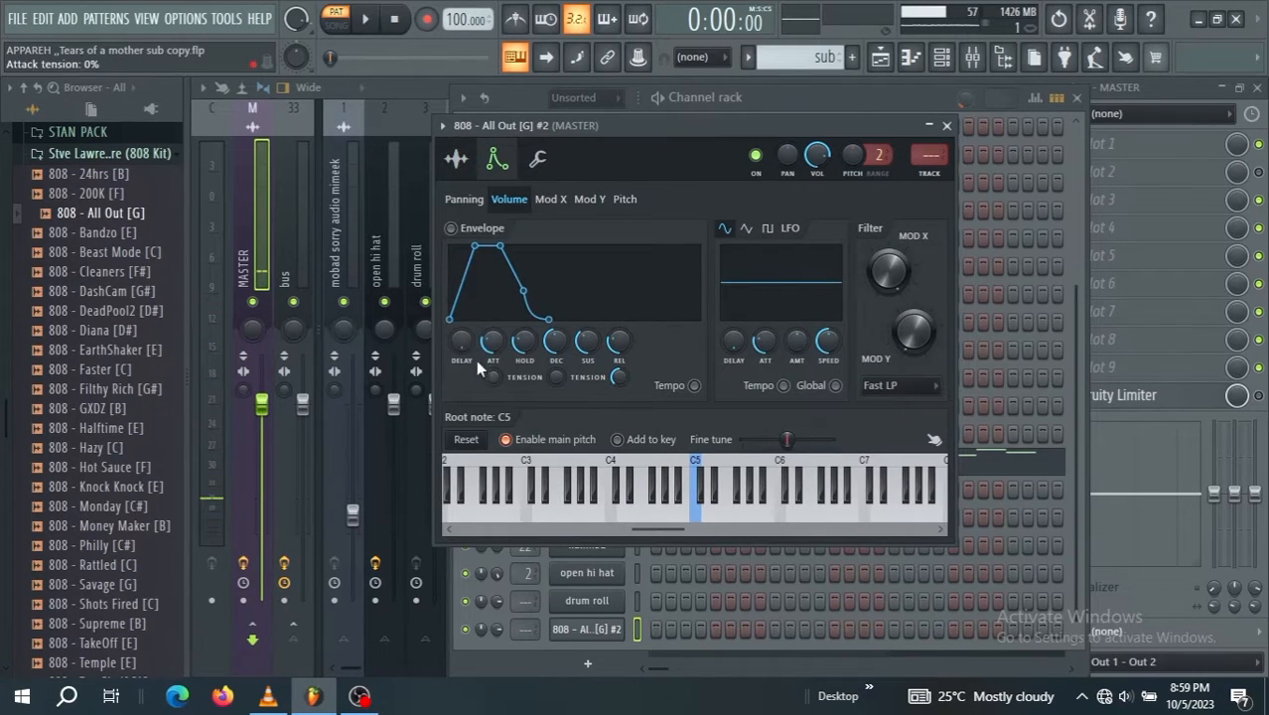
scroll(490, 347, down, 4)
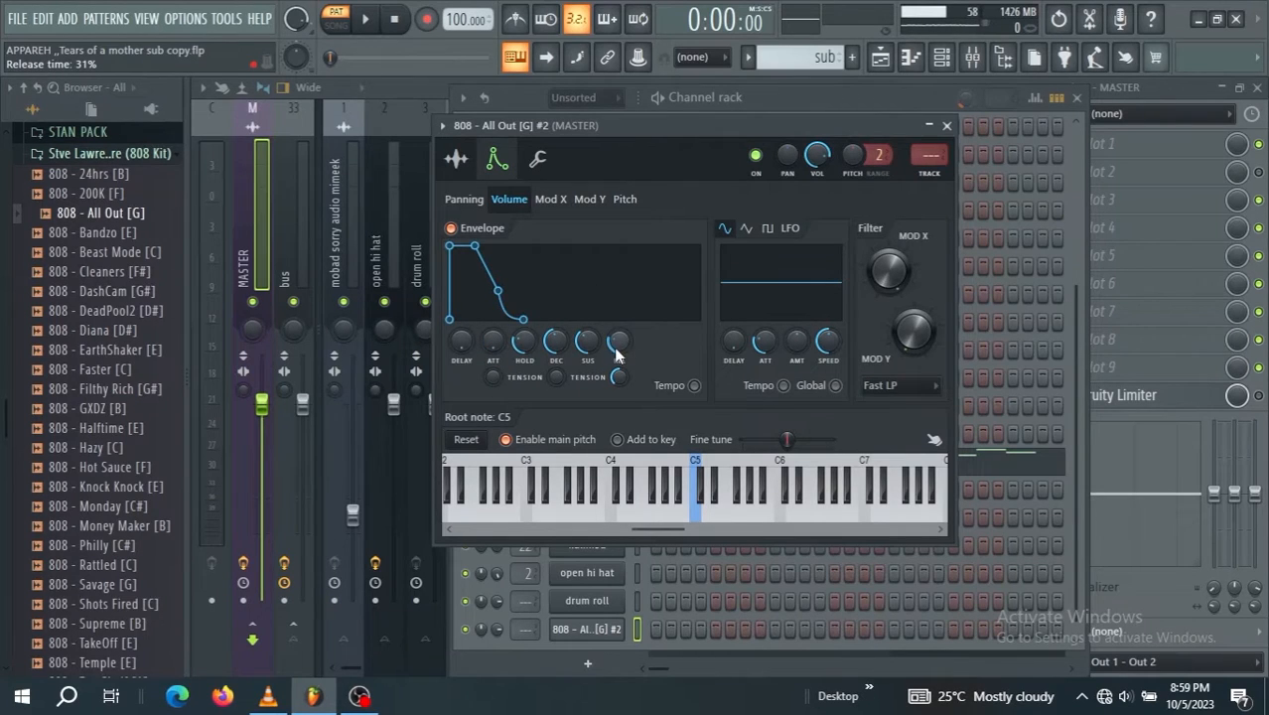
scroll(615, 355, down, 4)
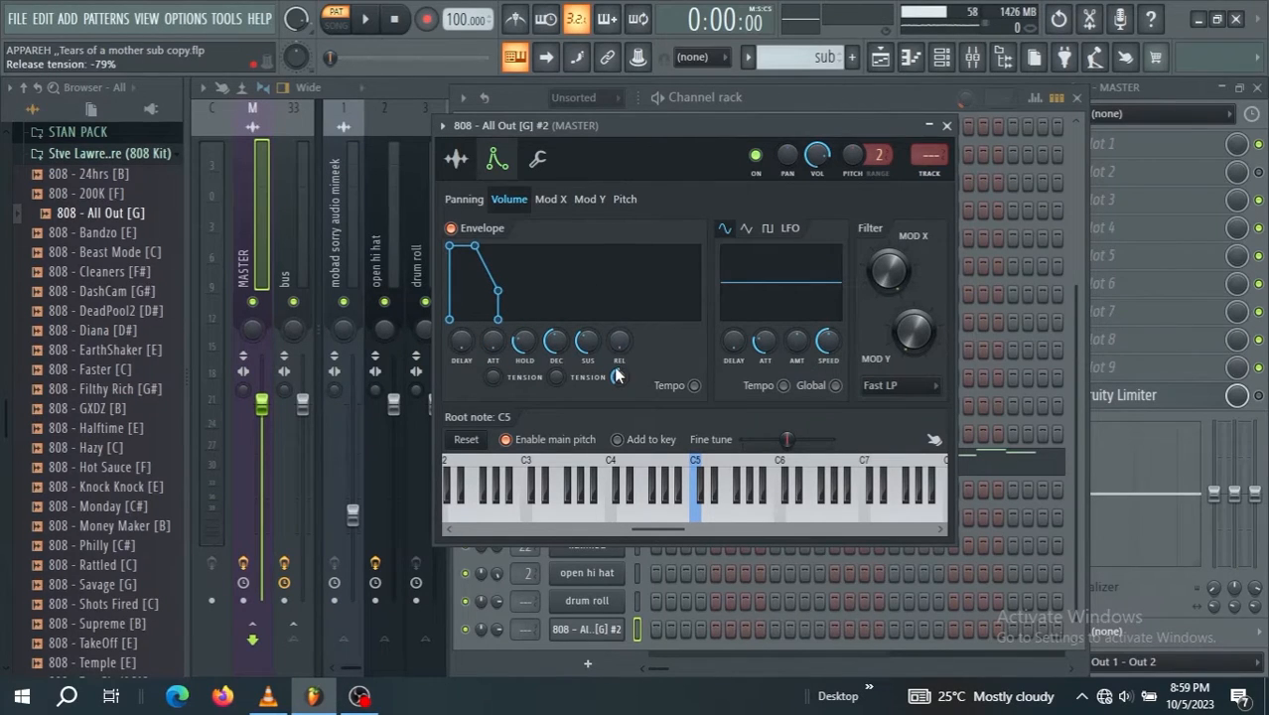
drag(587, 341, 587, 298)
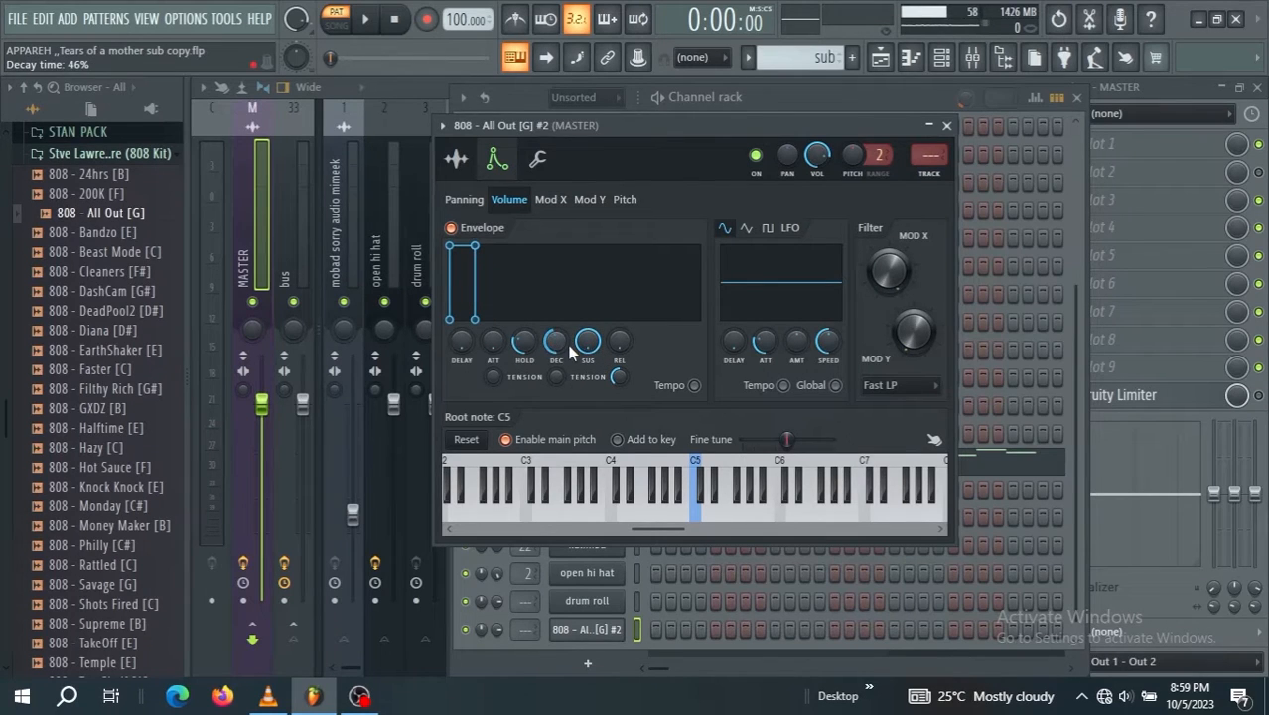
drag(532, 348, 531, 293)
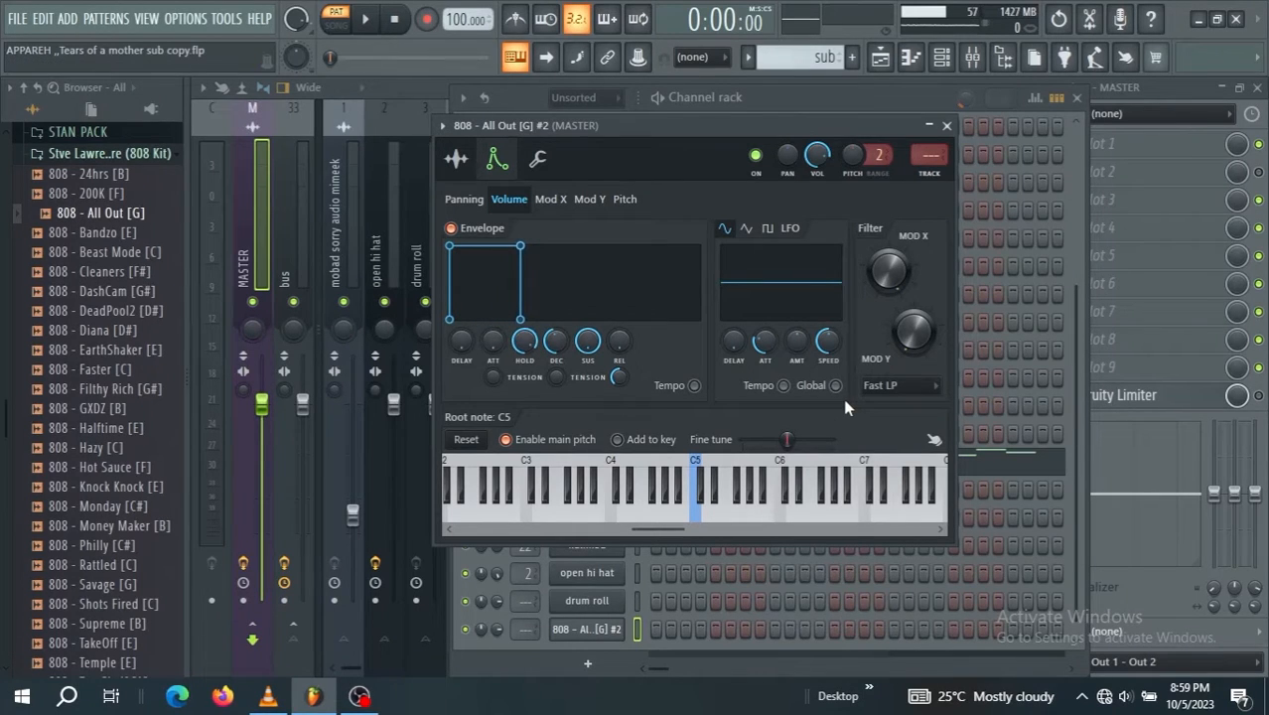
right_click(660, 502)
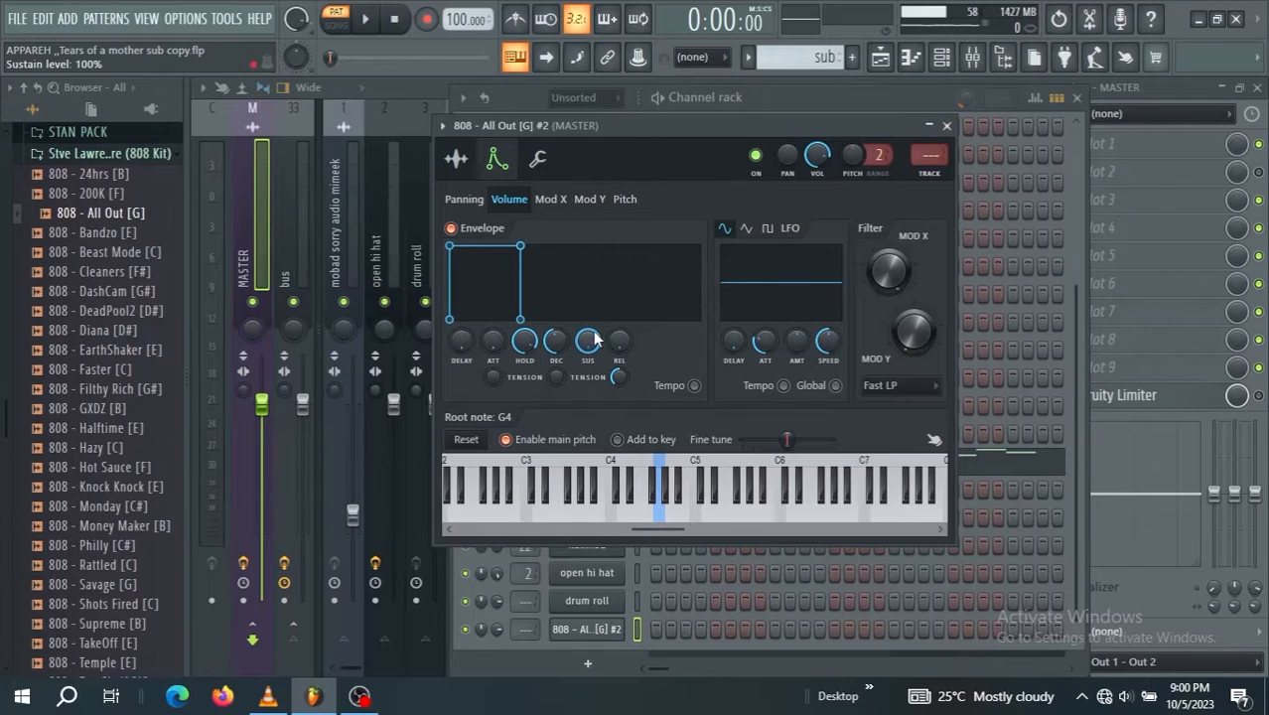
click(947, 128)
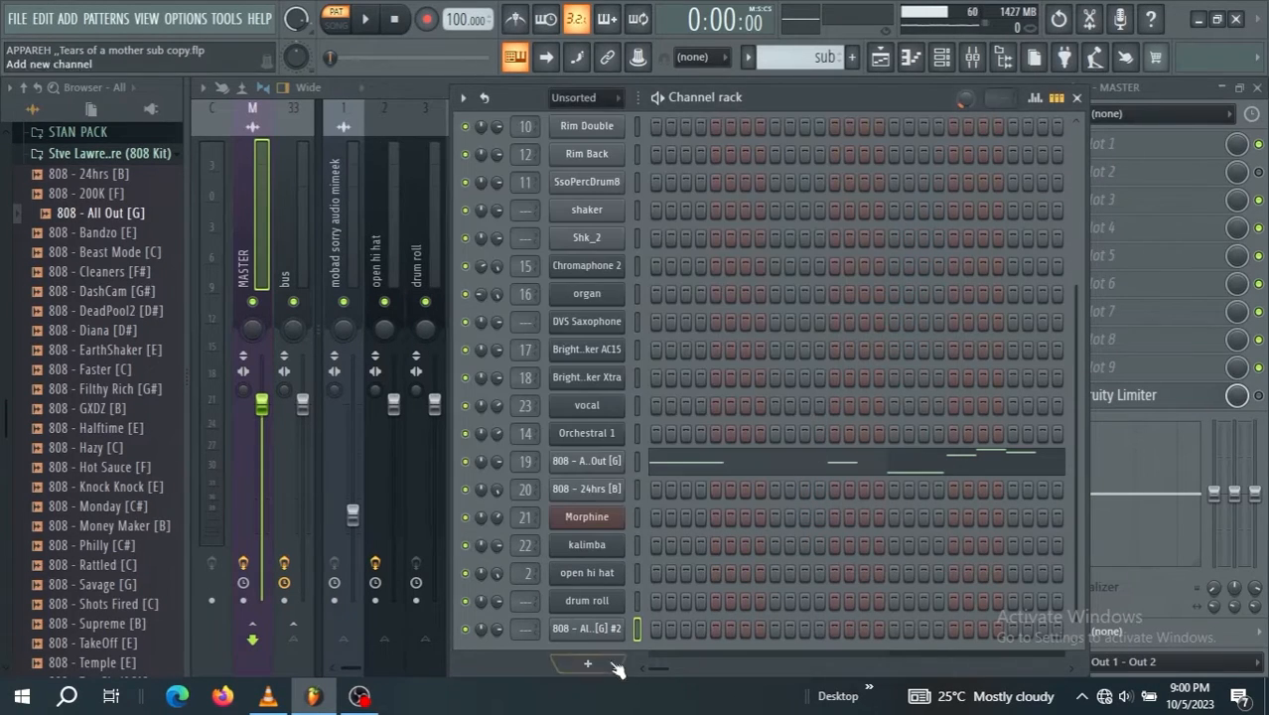
- Delete the duplicate 808 - All Out [G] #2 channel from the channel rack
right_click(615, 629)
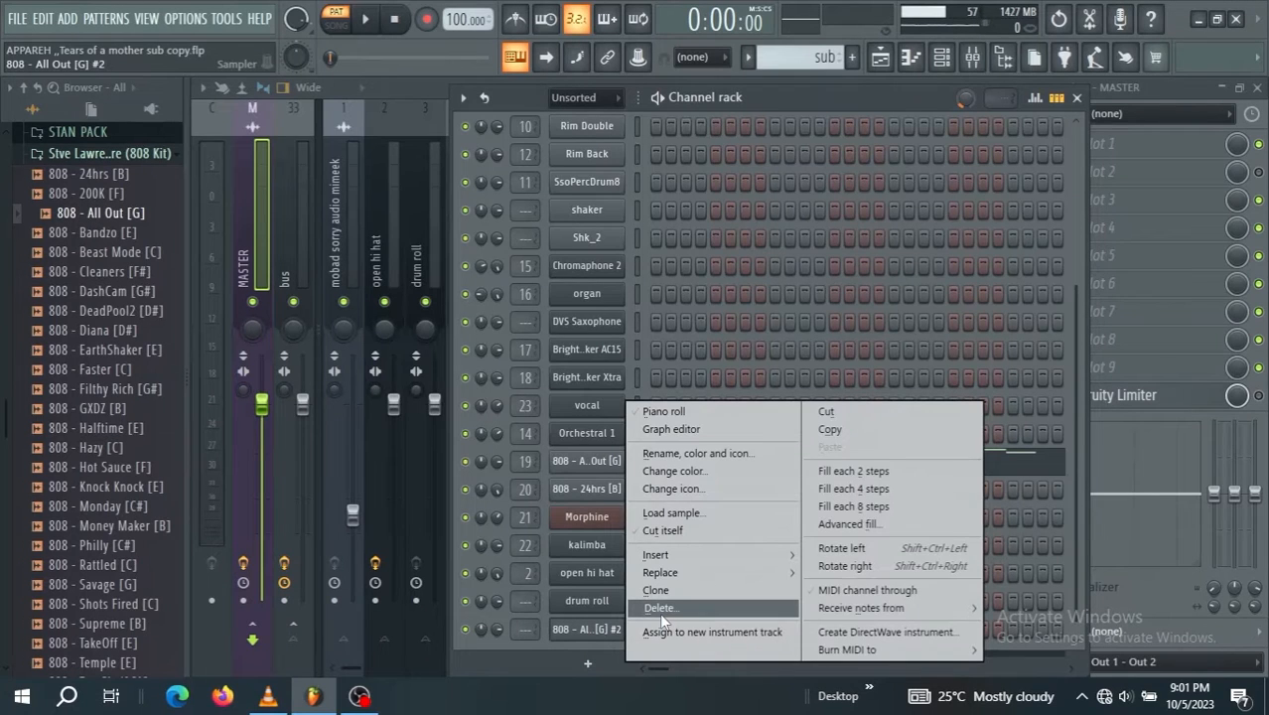
click(660, 608)
click(727, 408)
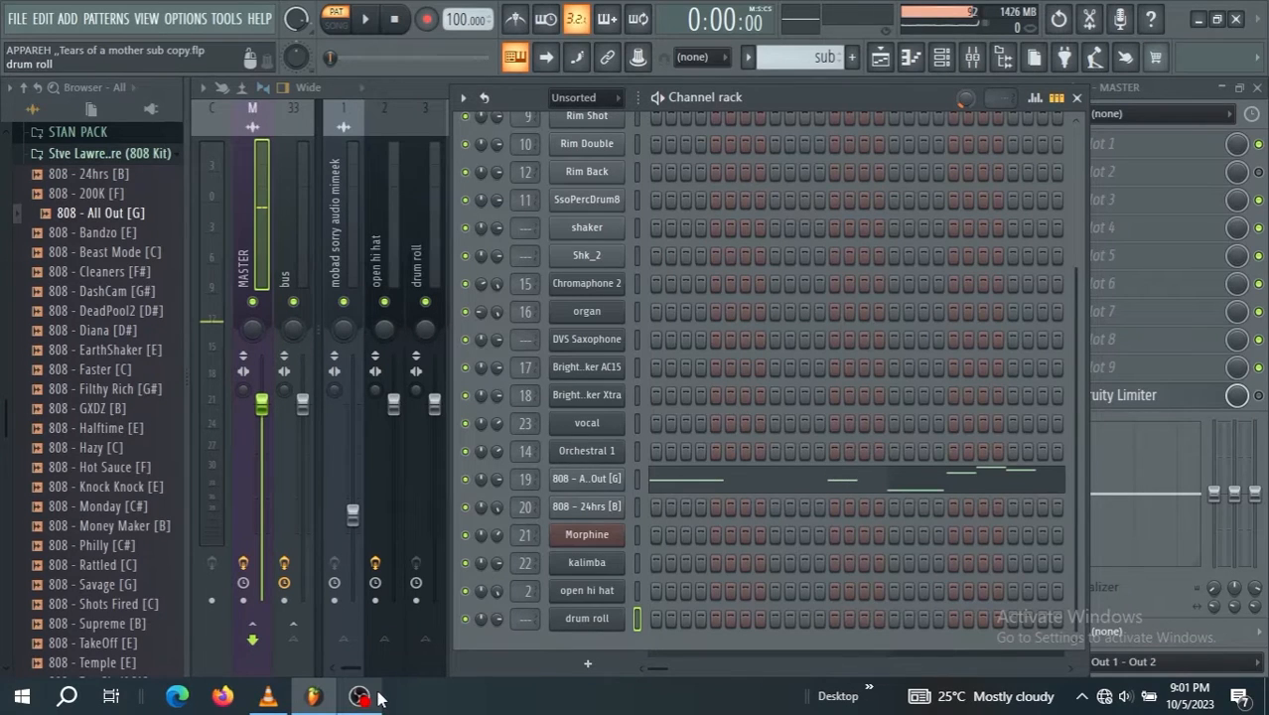
click(358, 699)
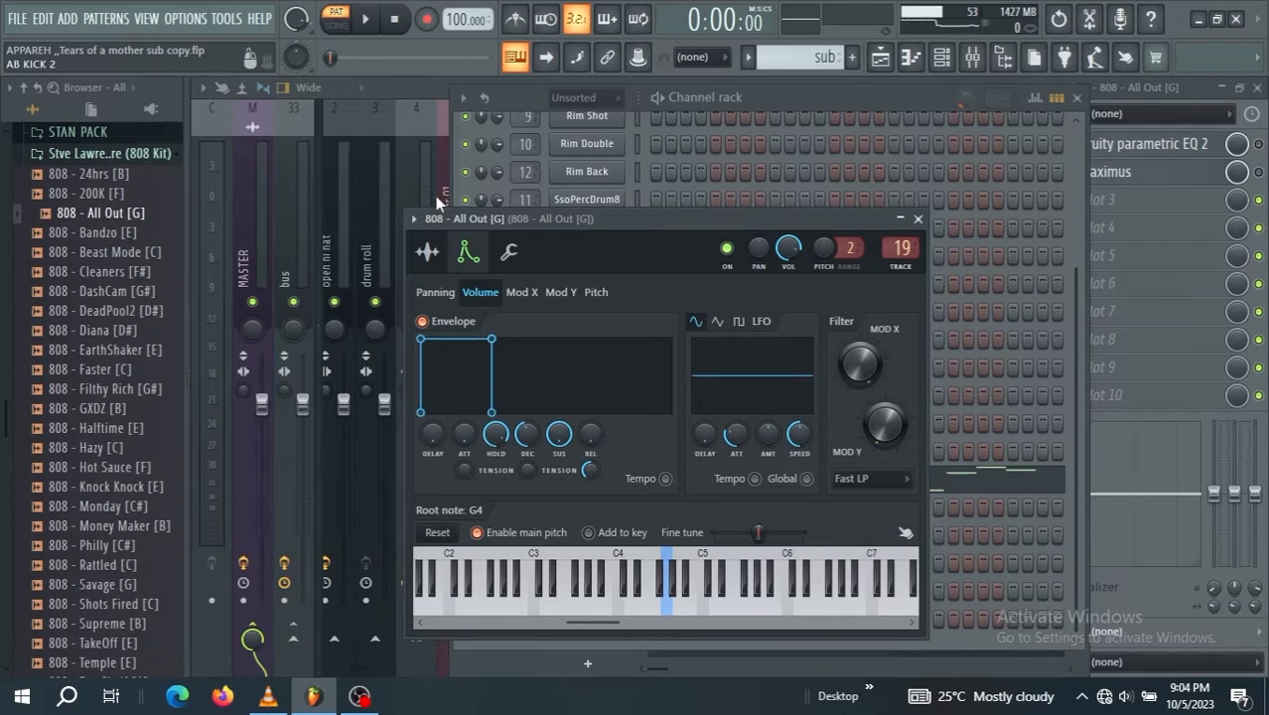
- Play the pattern and examine the existing 808 - All Out [G] channel's notes in the piano roll
click(365, 18)
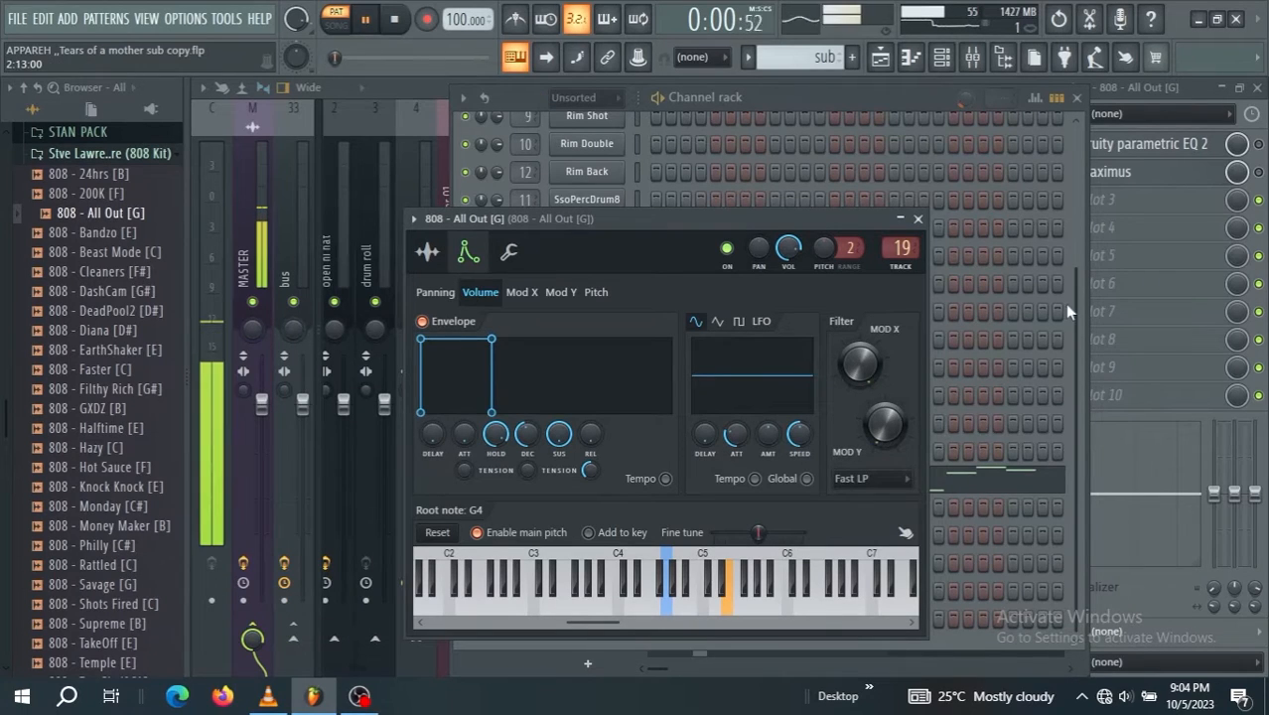
click(917, 220)
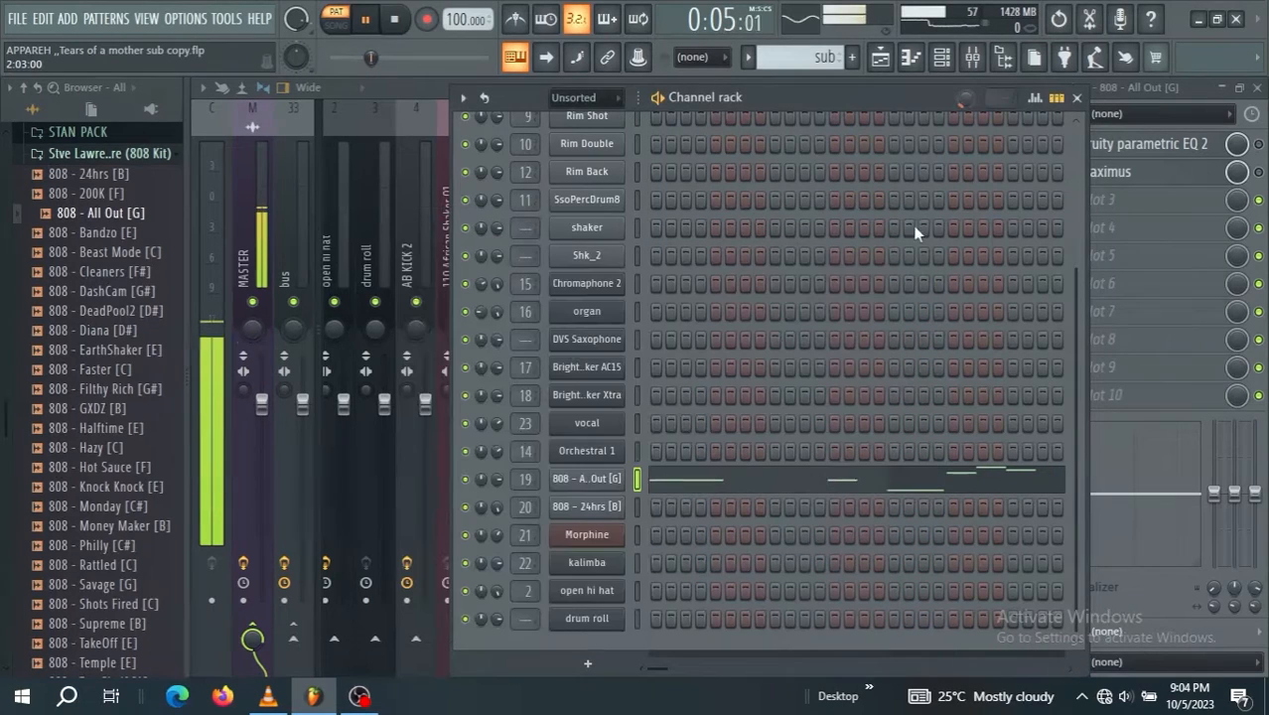
click(816, 483)
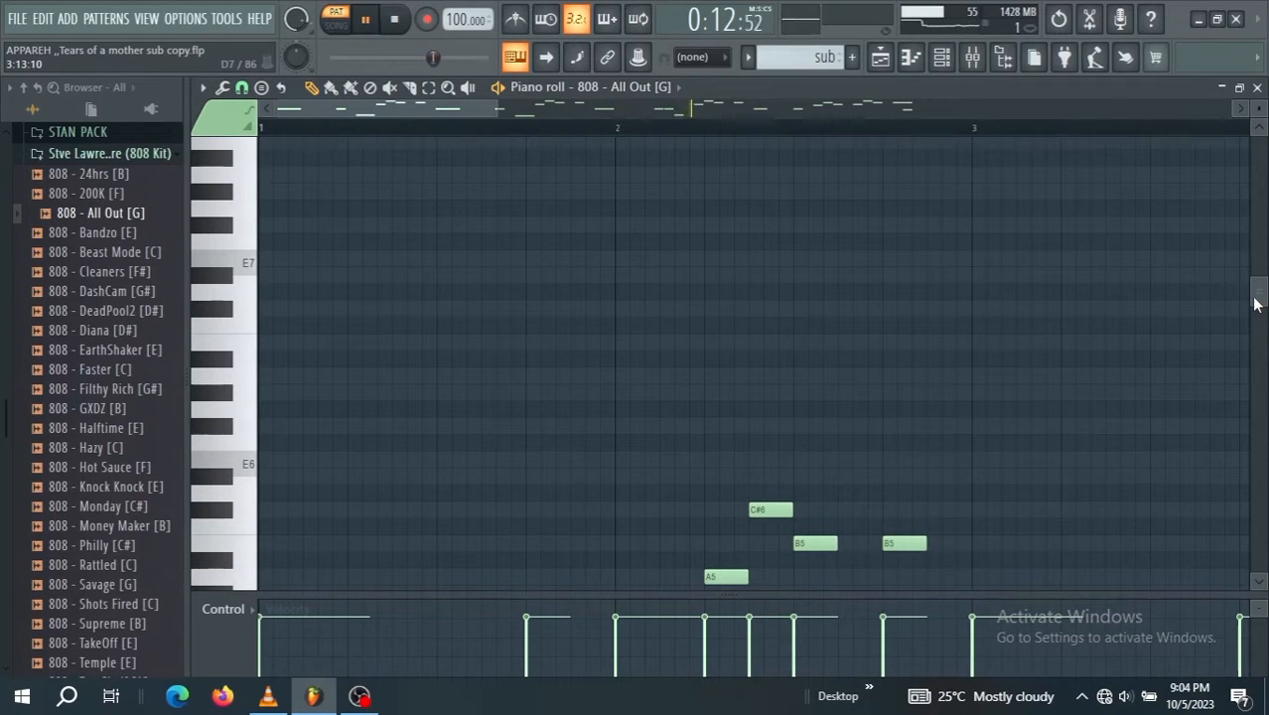
drag(1253, 298, 1255, 369)
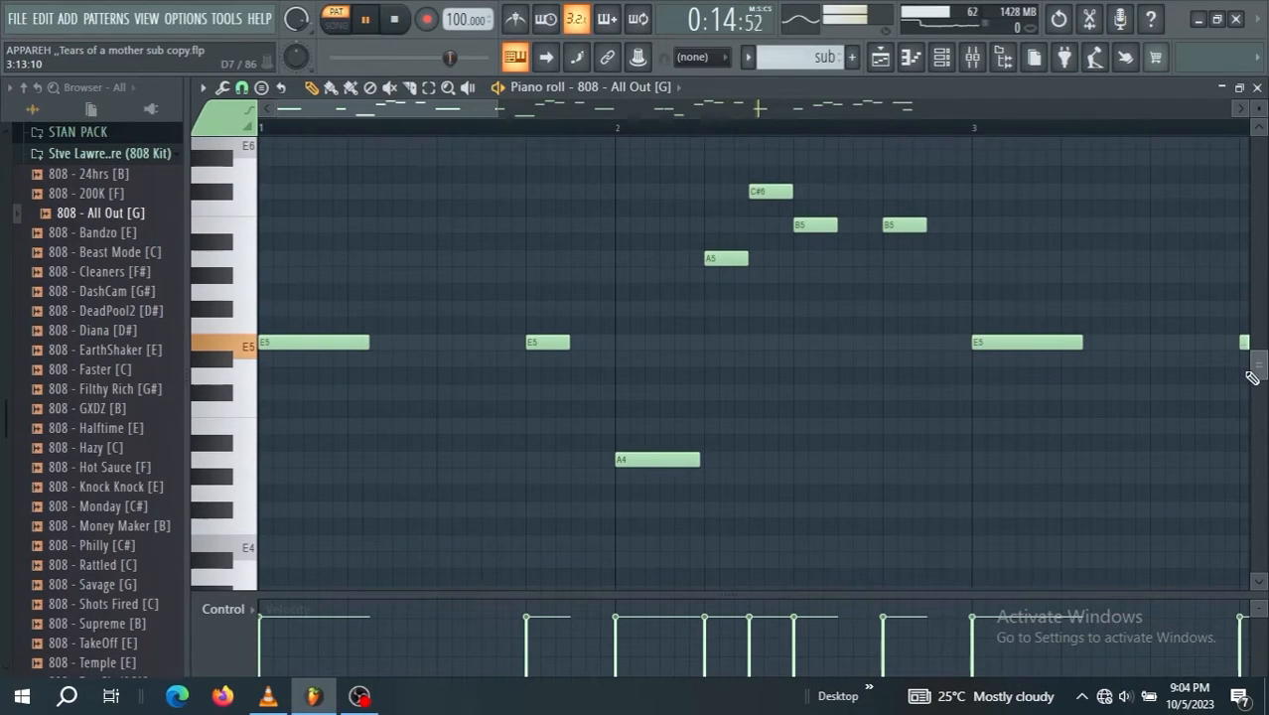
click(1258, 87)
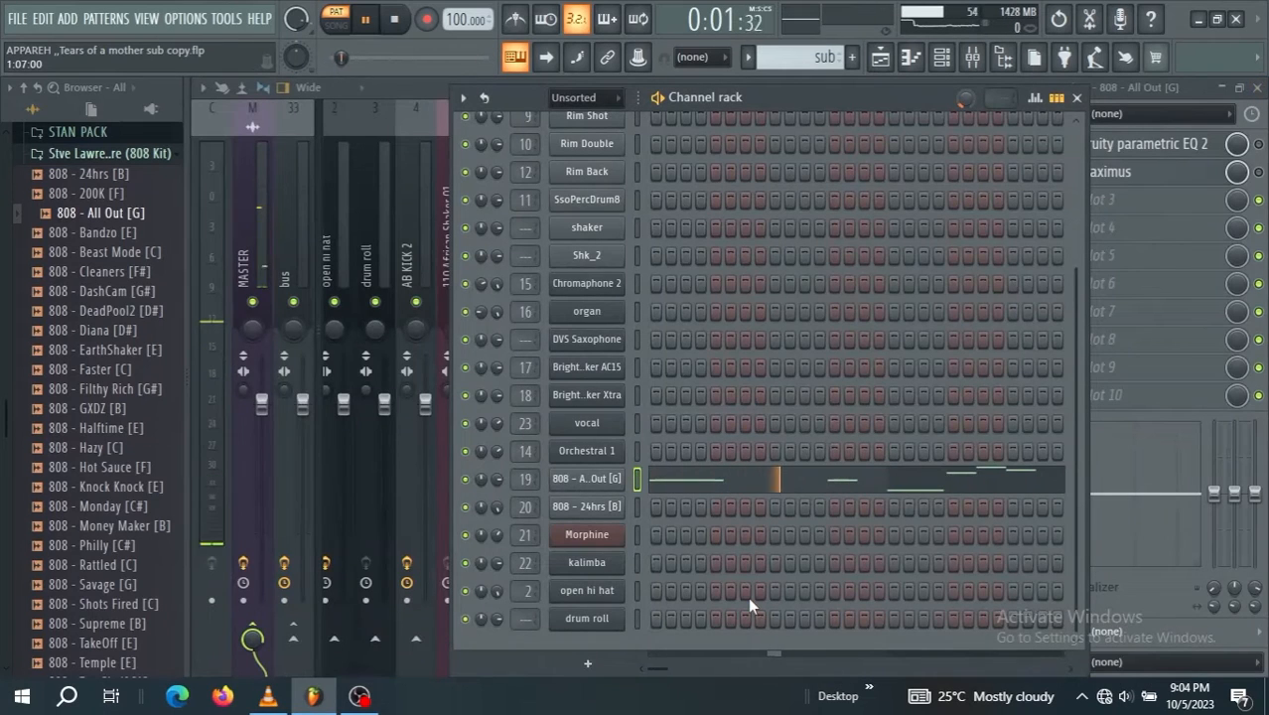
key(space)
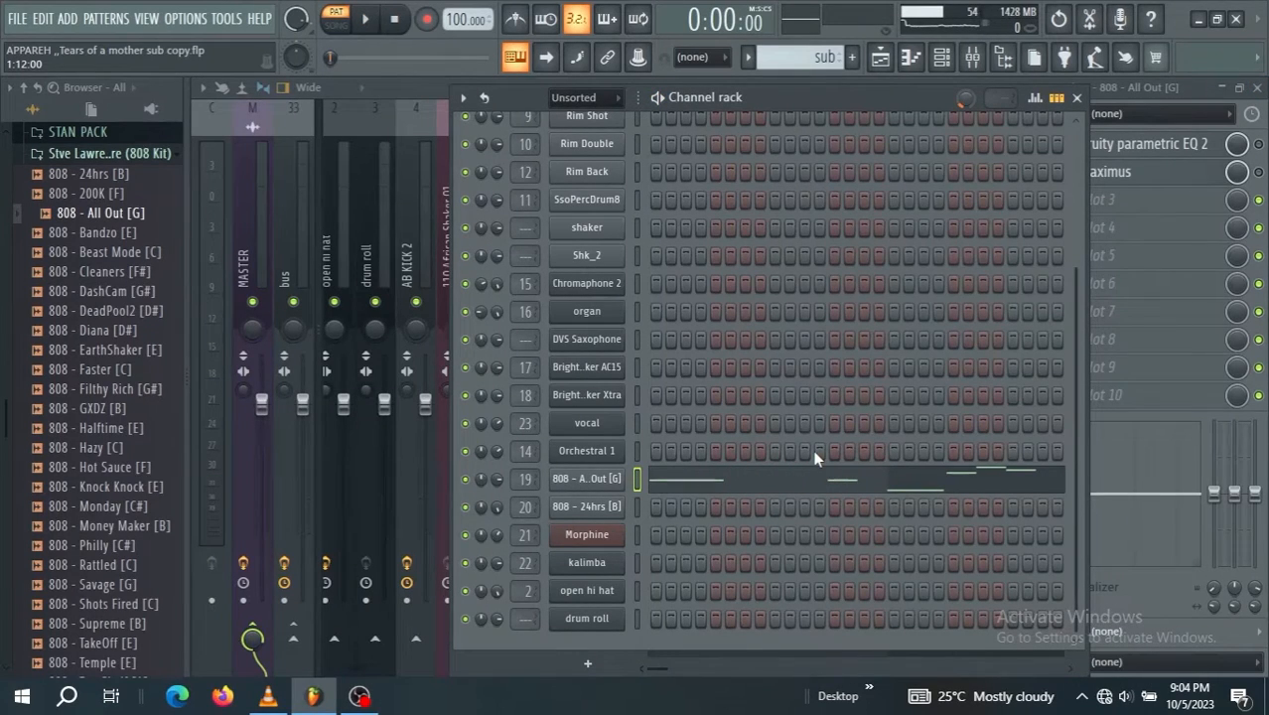
- Audition further 808 kit samples for comparison, including Faster [C], DashCam [G#], DeadPool2 [D#] and GXDZ [B]
click(98, 369)
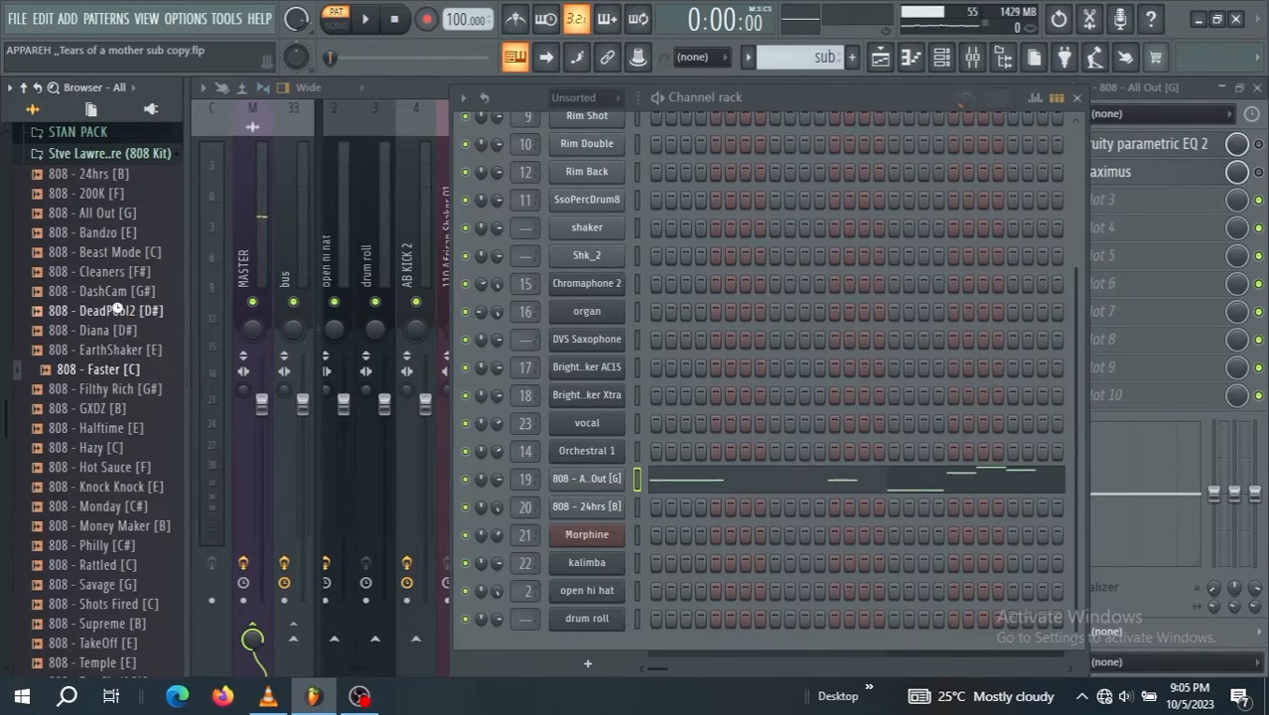
drag(121, 313, 111, 289)
click(111, 289)
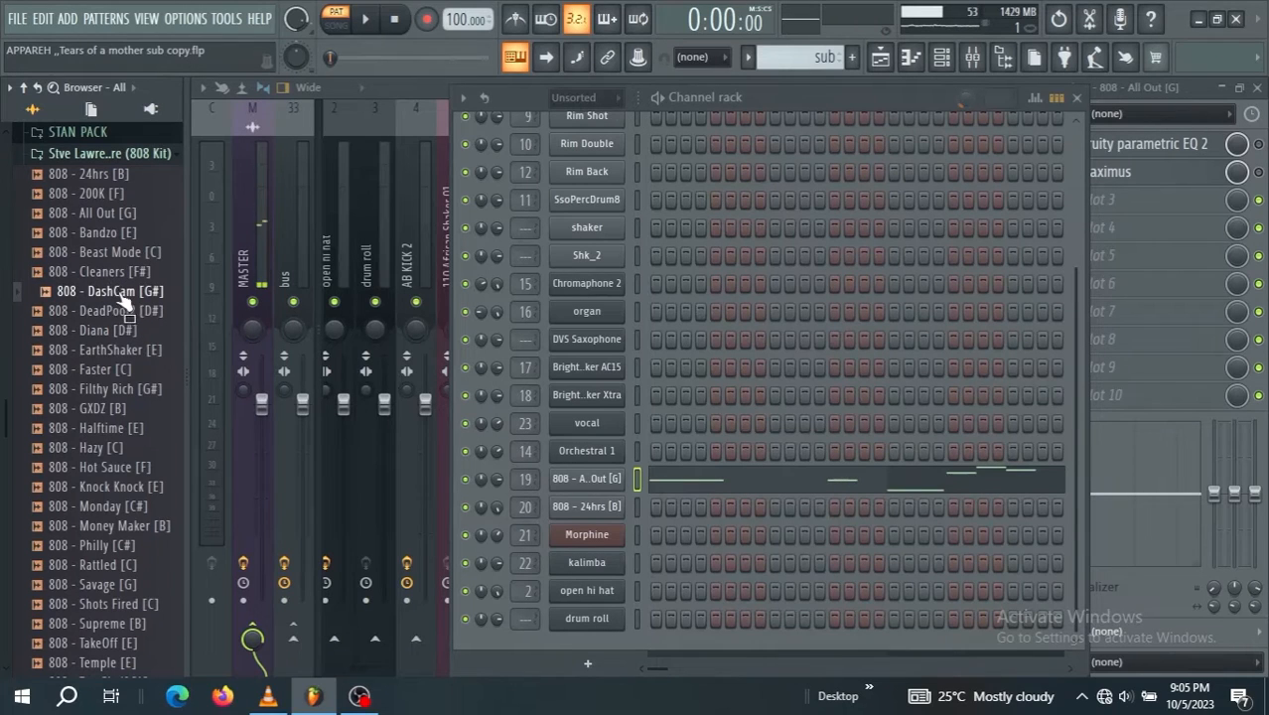
click(104, 312)
click(115, 411)
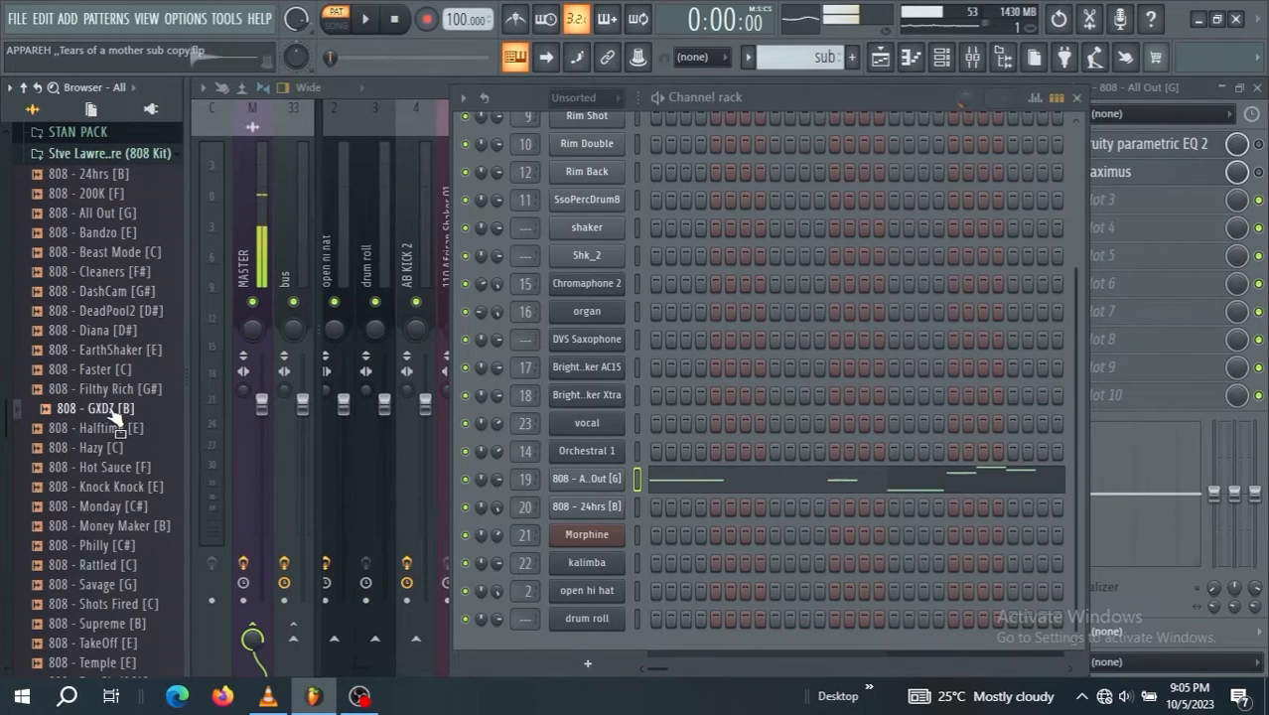
- Audition 808 - Knock Knock [E], add it as a new channel at the end of the channel rack, and check its miscellaneous settings
click(136, 487)
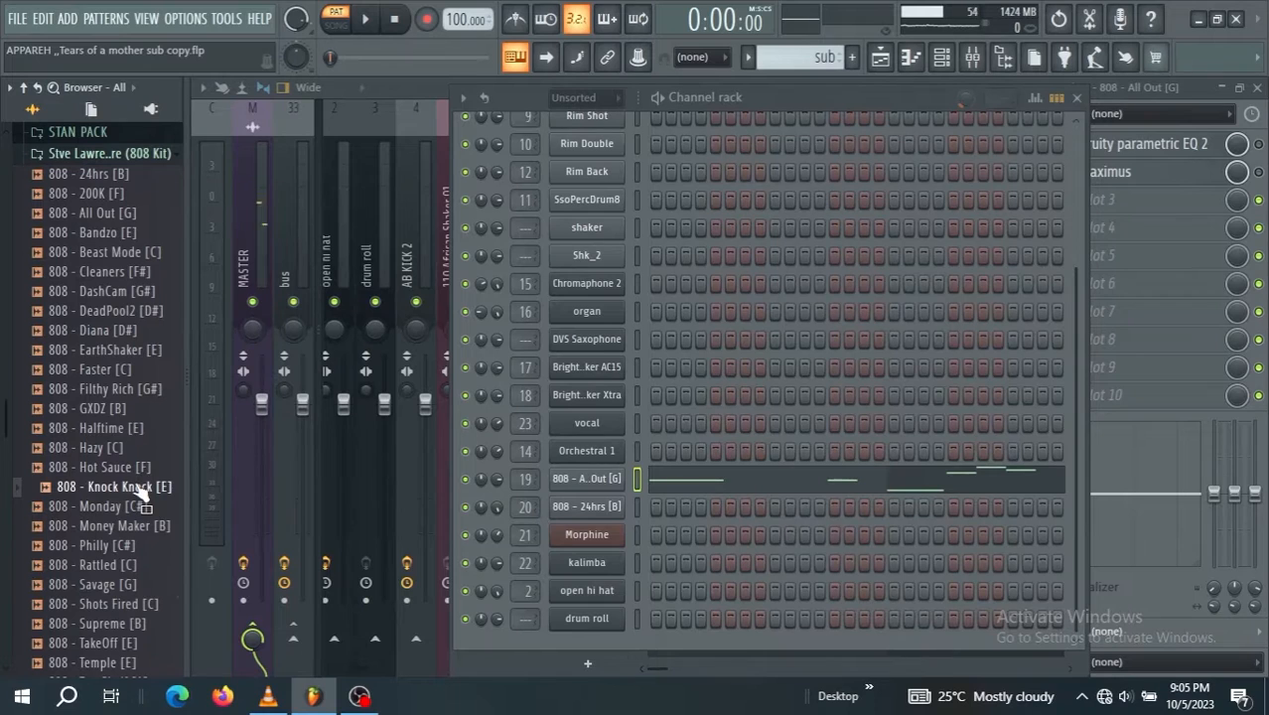
drag(140, 485, 597, 650)
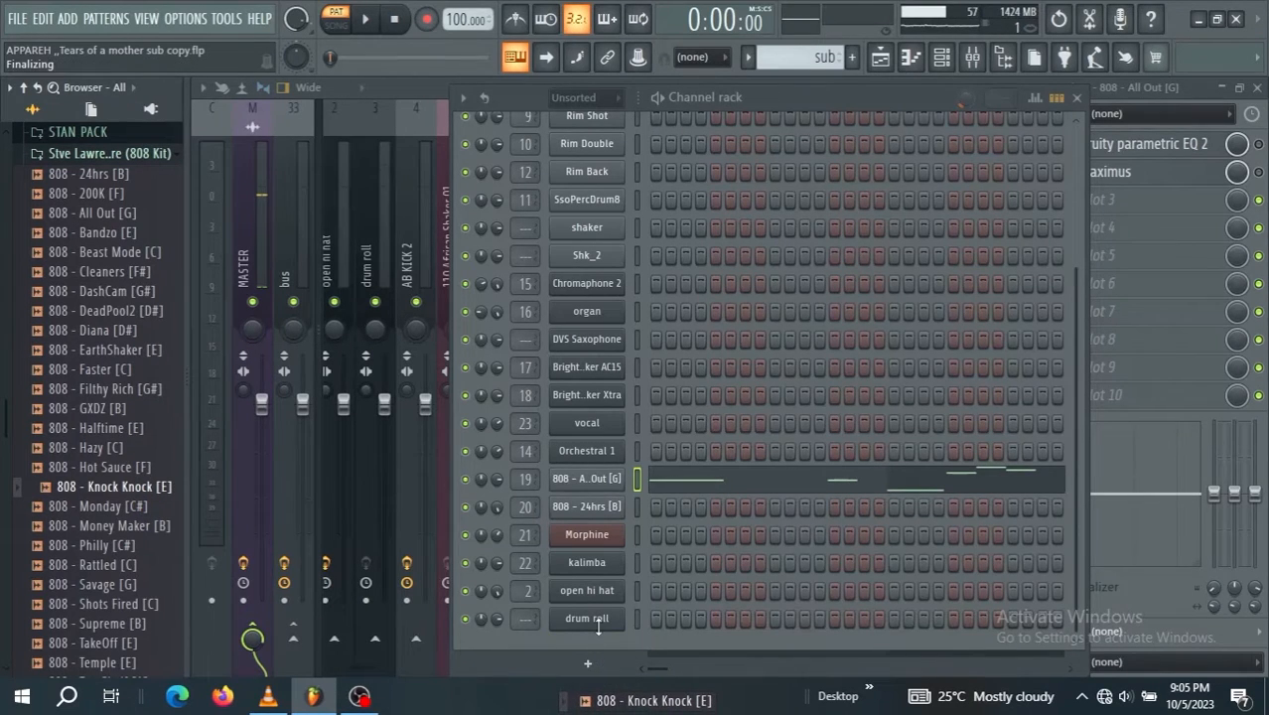
click(605, 629)
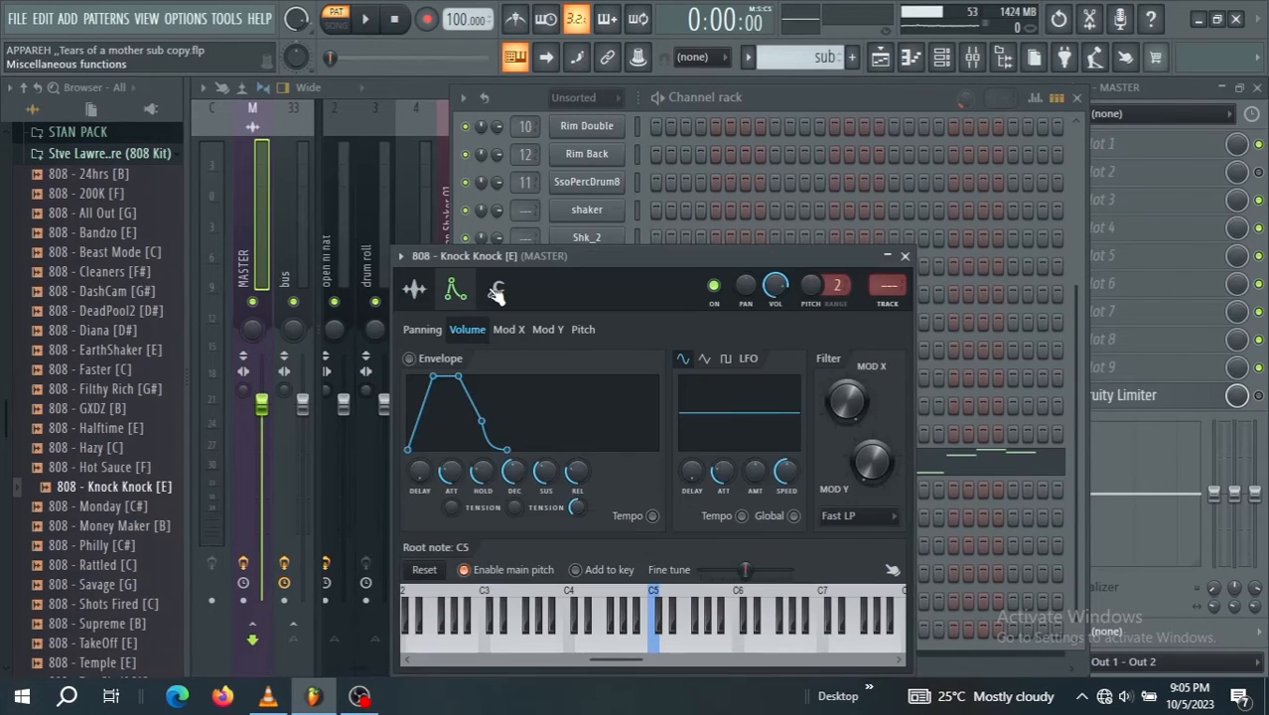
click(497, 294)
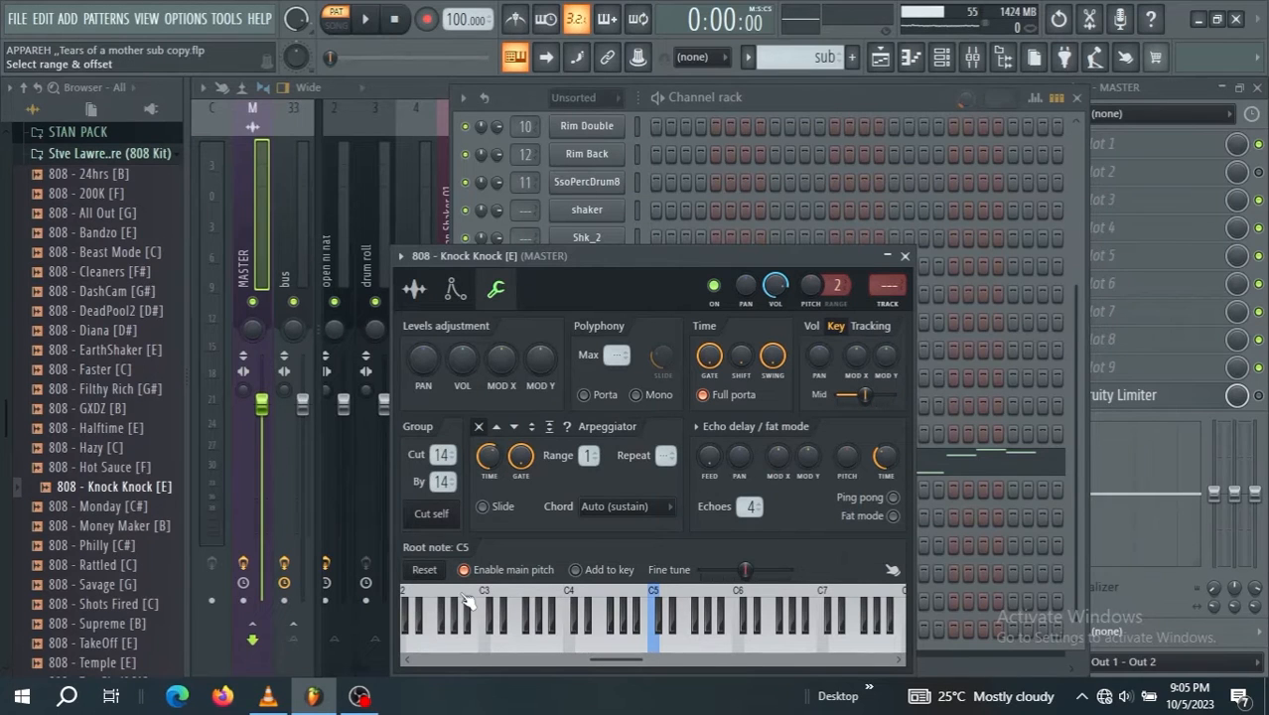
click(904, 255)
- Copy the 808 - All Out [G] notes to the 808 - Knock Knock [E] channel and play the pattern with All Out muted
right_click(595, 461)
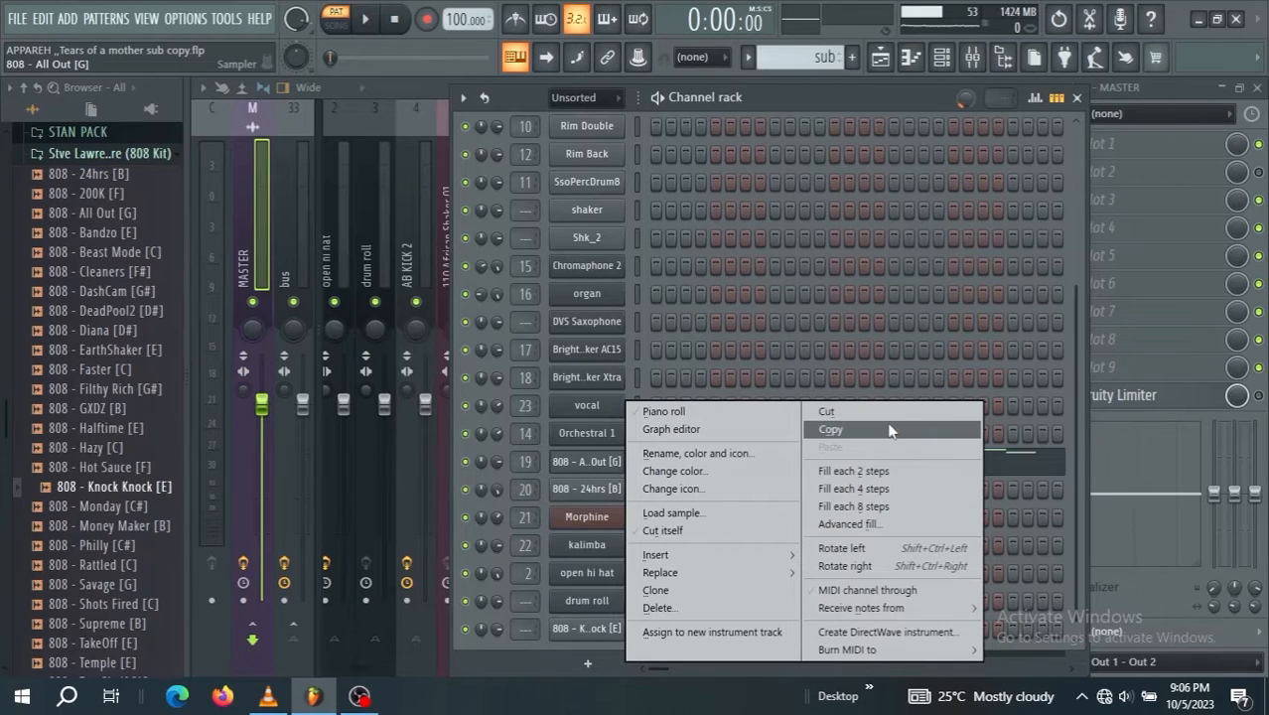
click(834, 447)
key(space)
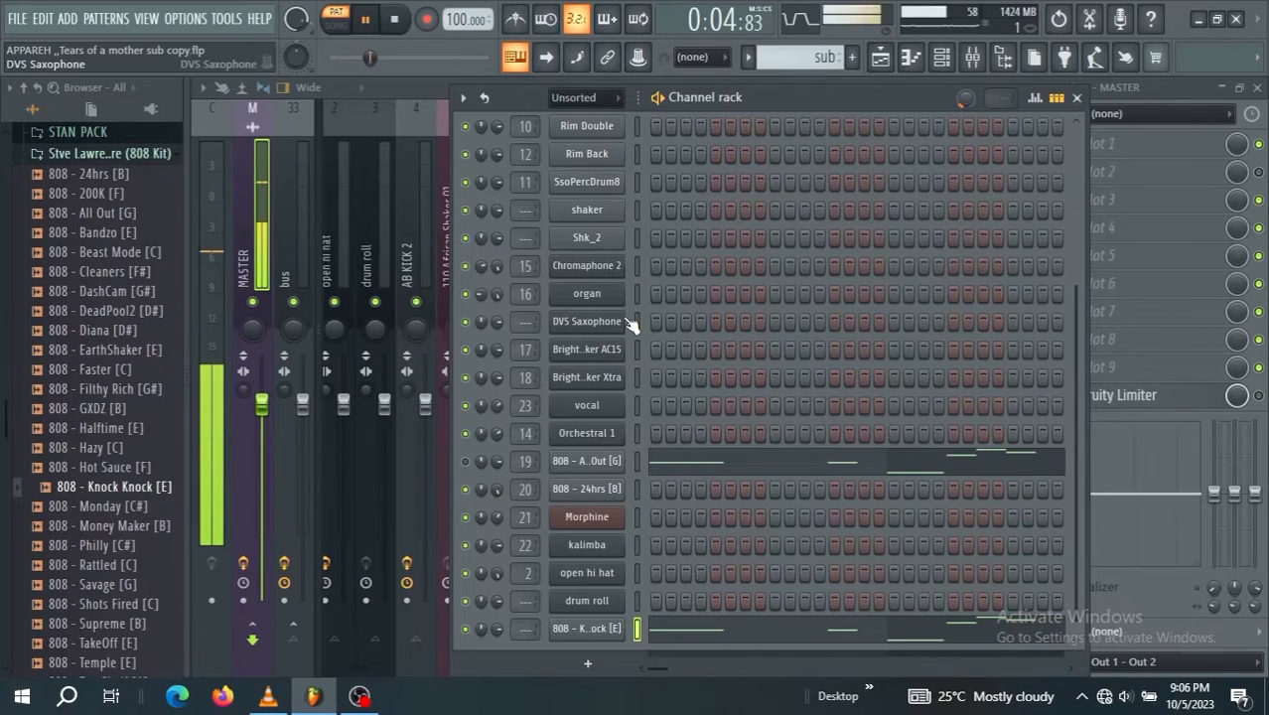
key(space)
- Set the 808 - Knock Knock [E] root note to E5 and clear its cut groups, playing the pattern to hear the notes overlap
click(611, 631)
key(space)
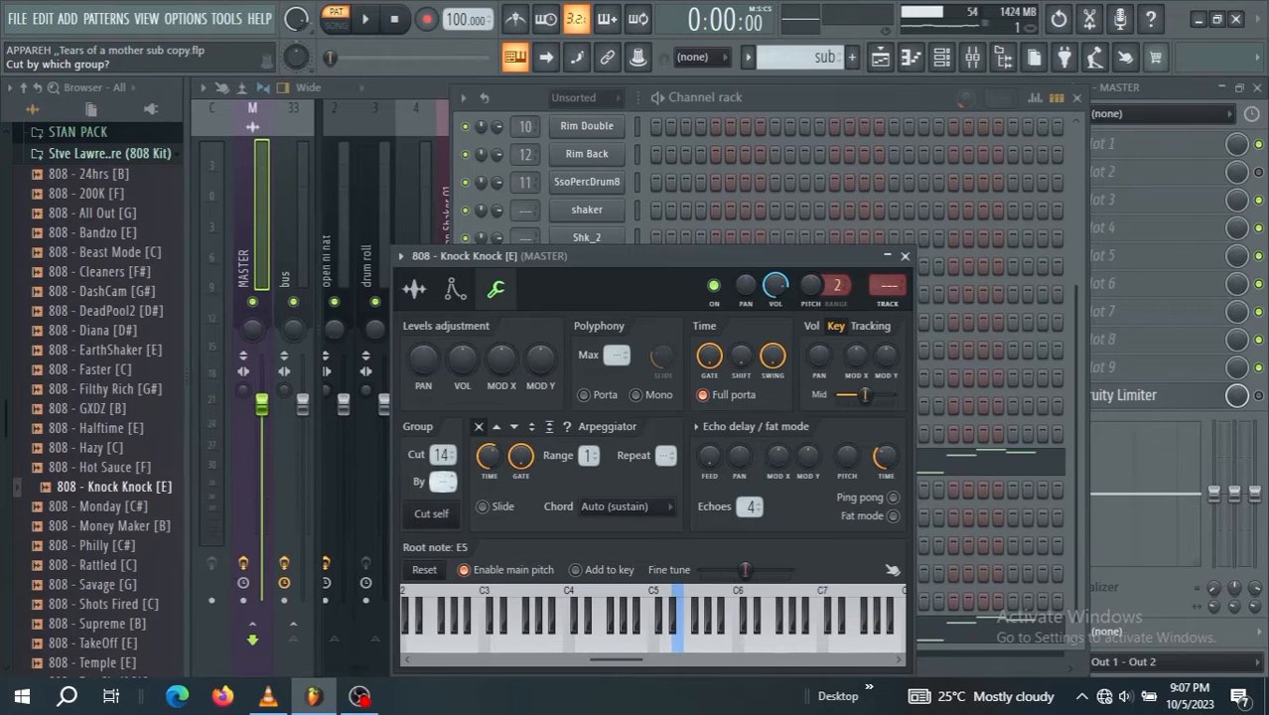
key(space)
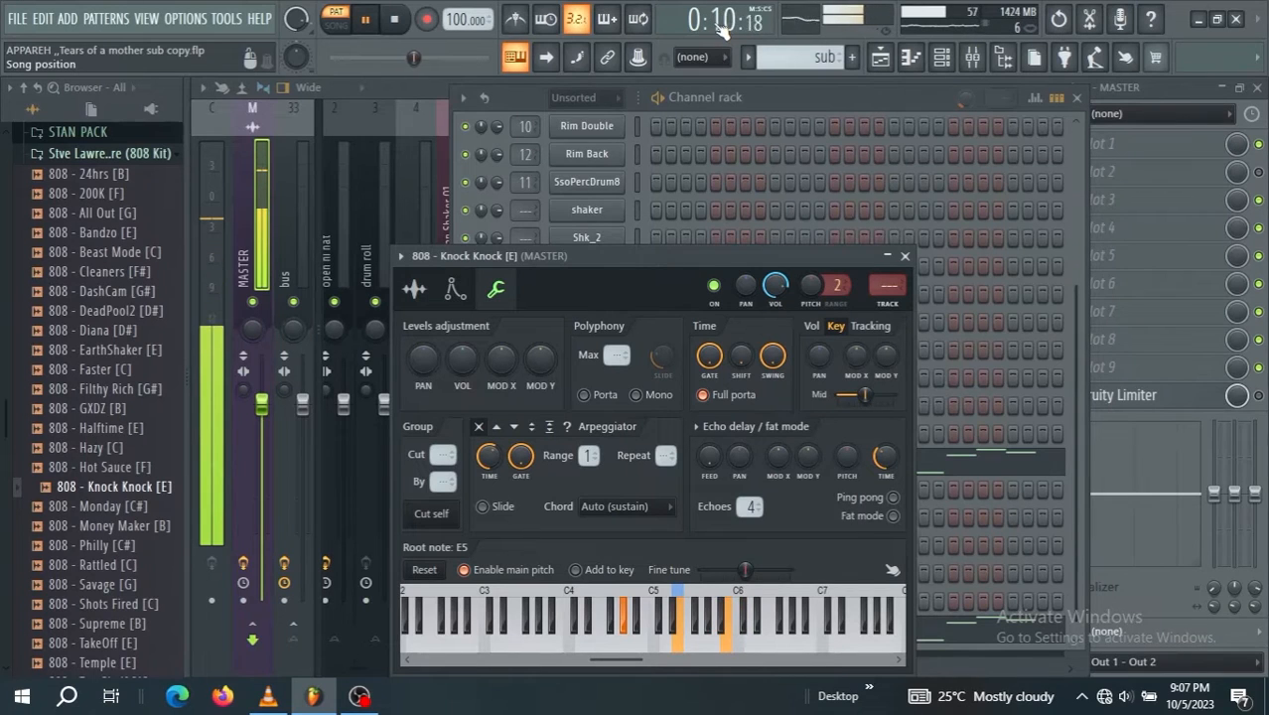
key(space)
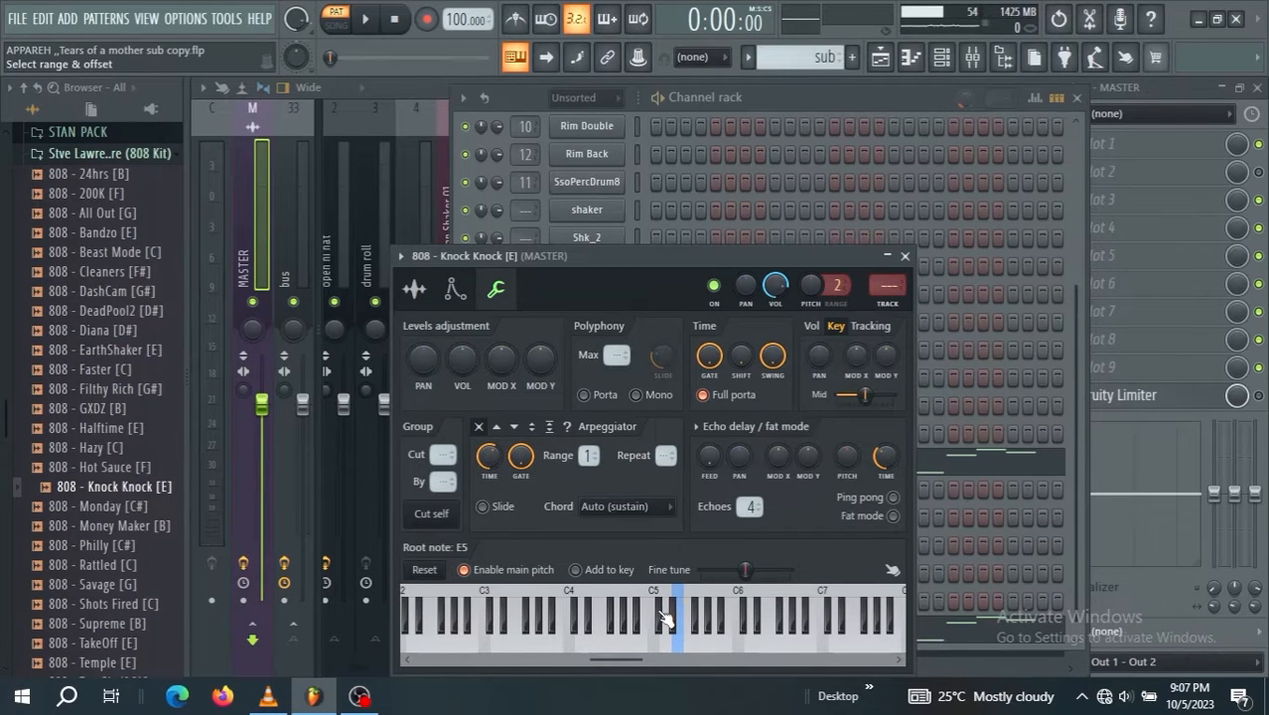
key(space)
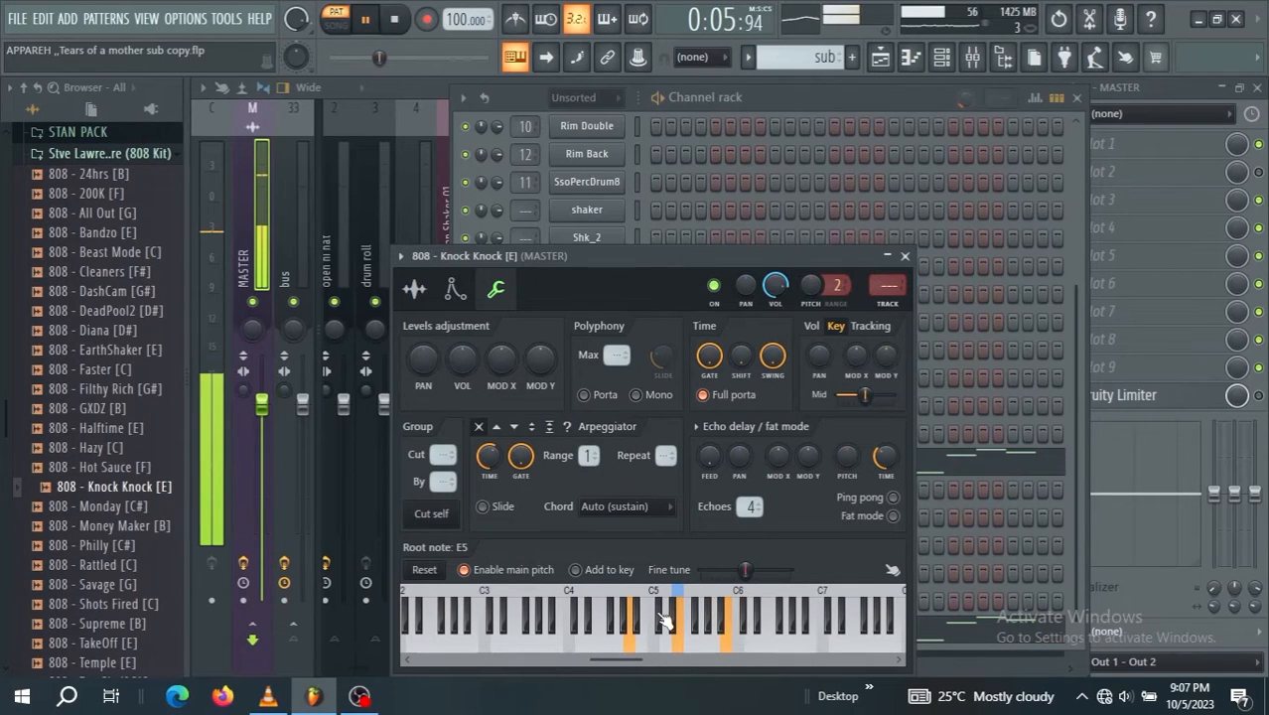
key(space)
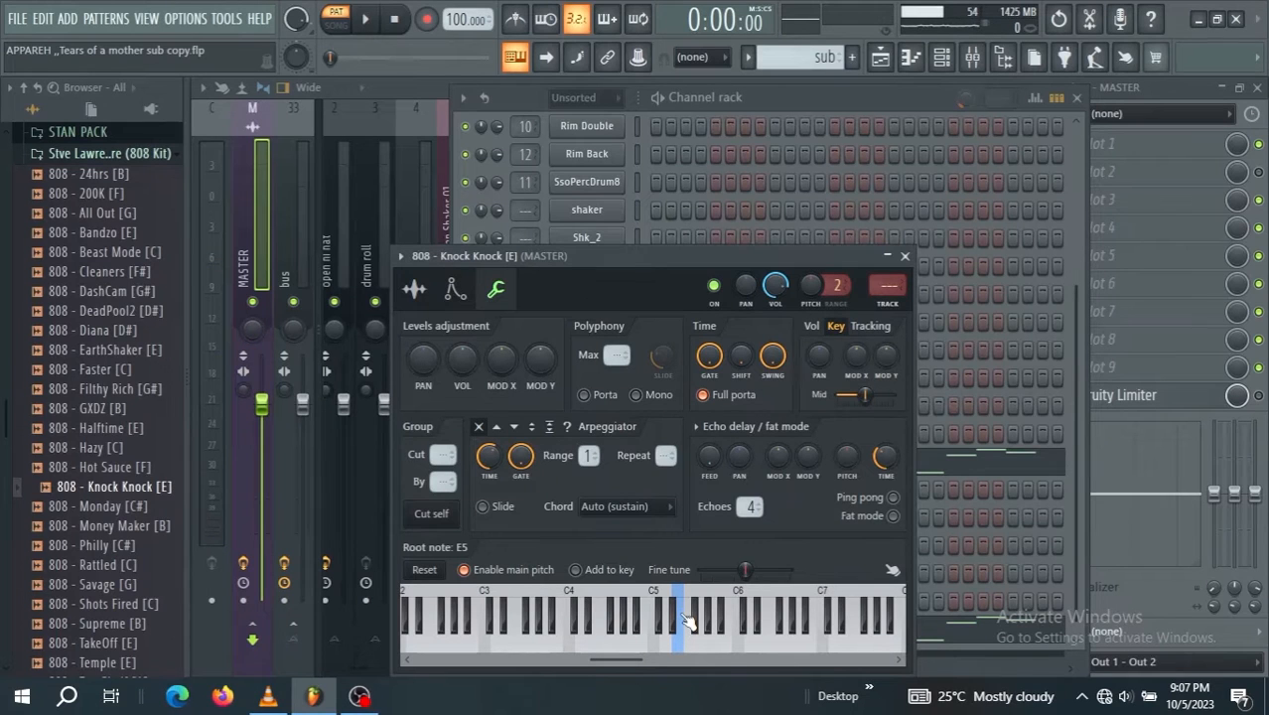
- Make the 808 - Knock Knock [E] channel cut itself with group 14, checking the result by playback and in the piano roll
click(442, 517)
key(space)
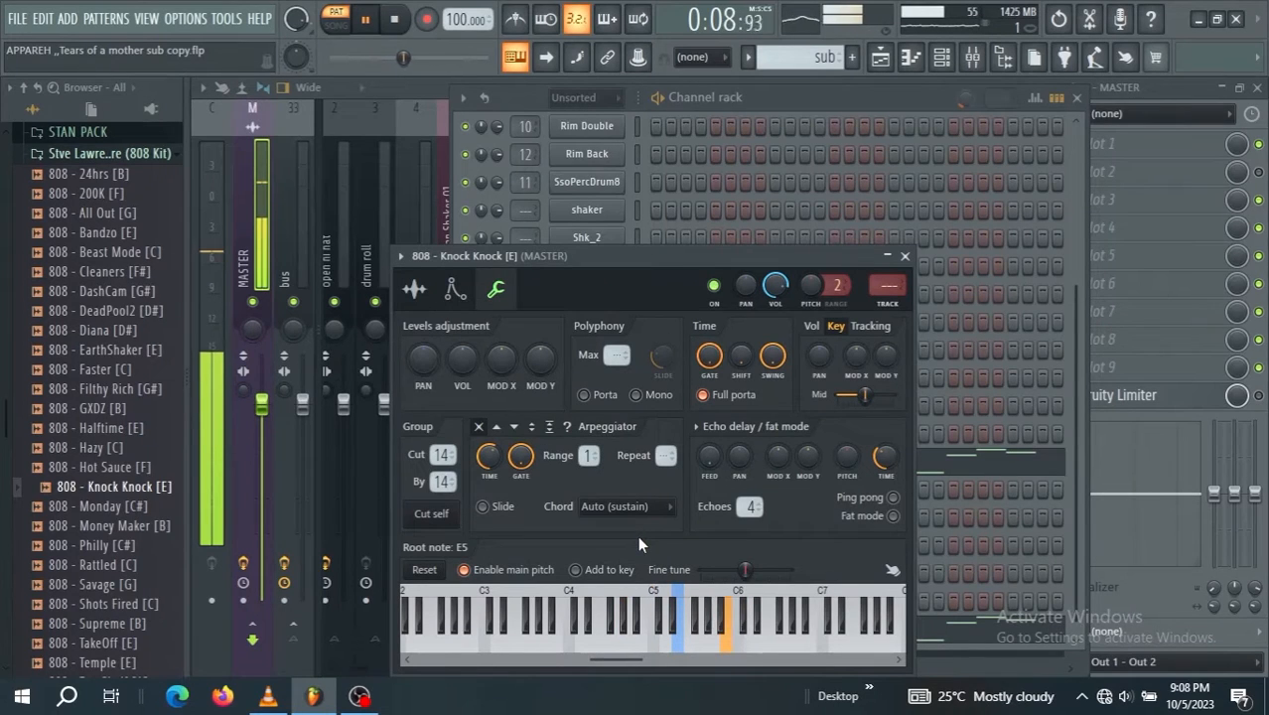
key(space)
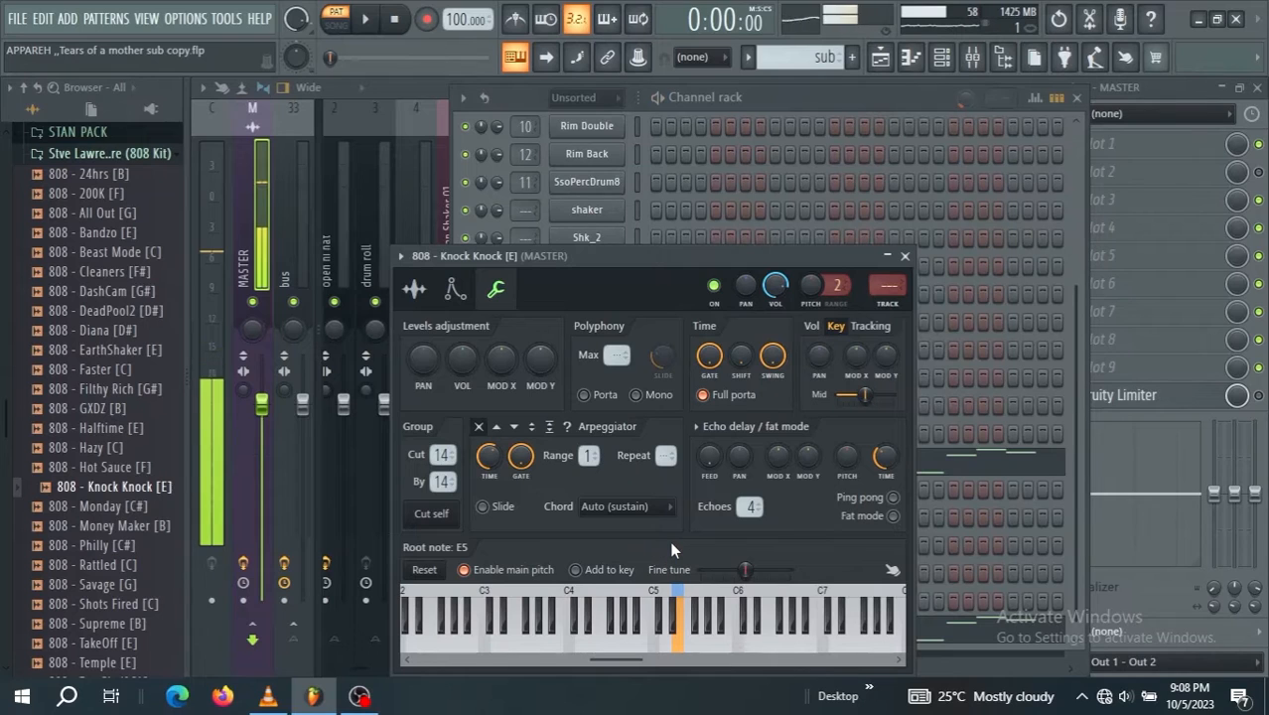
key(F7)
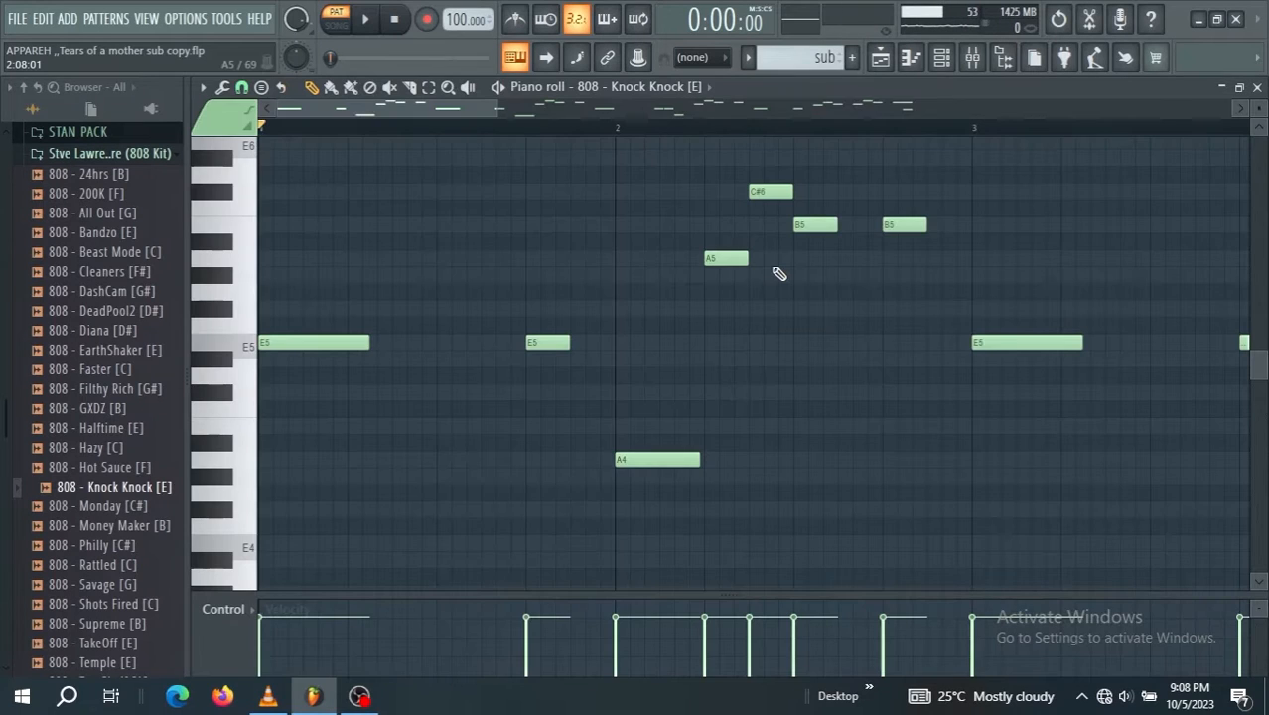
key(F7)
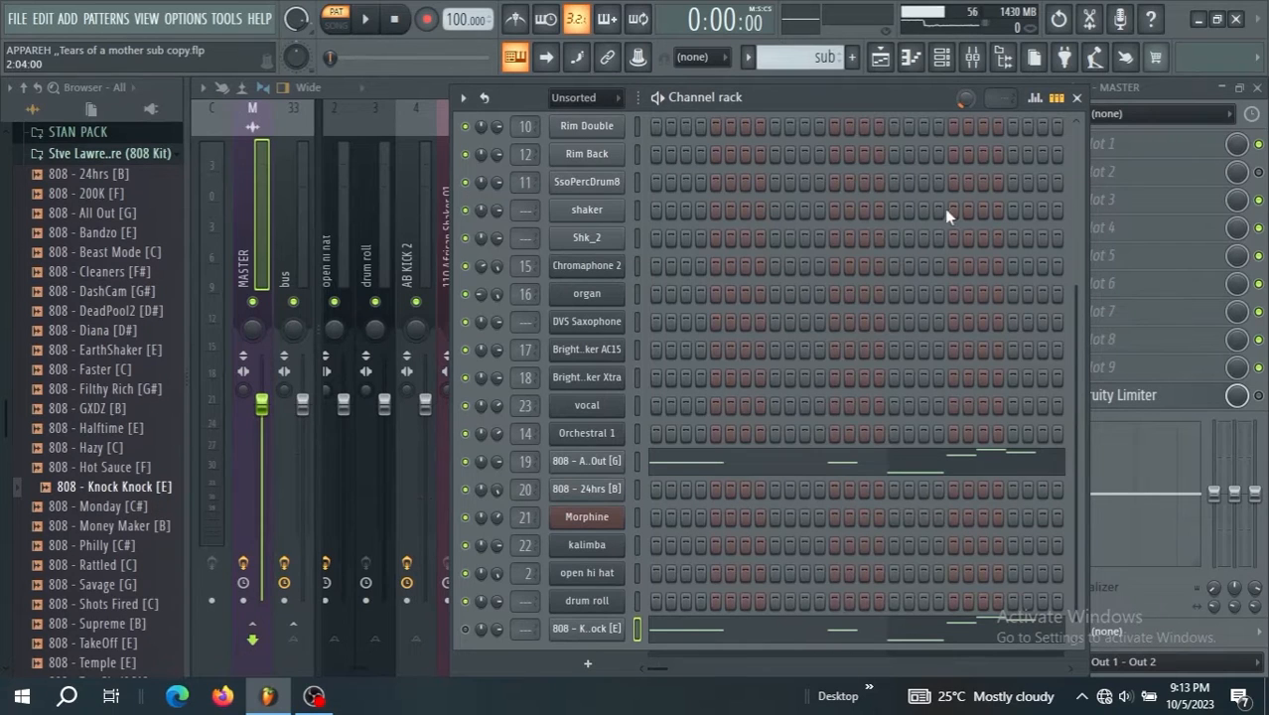
- Load Fruity parametric EQ 2 in slot 3 of the 808 - All Out [G] mixer track and make band 1 a high pass
click(972, 58)
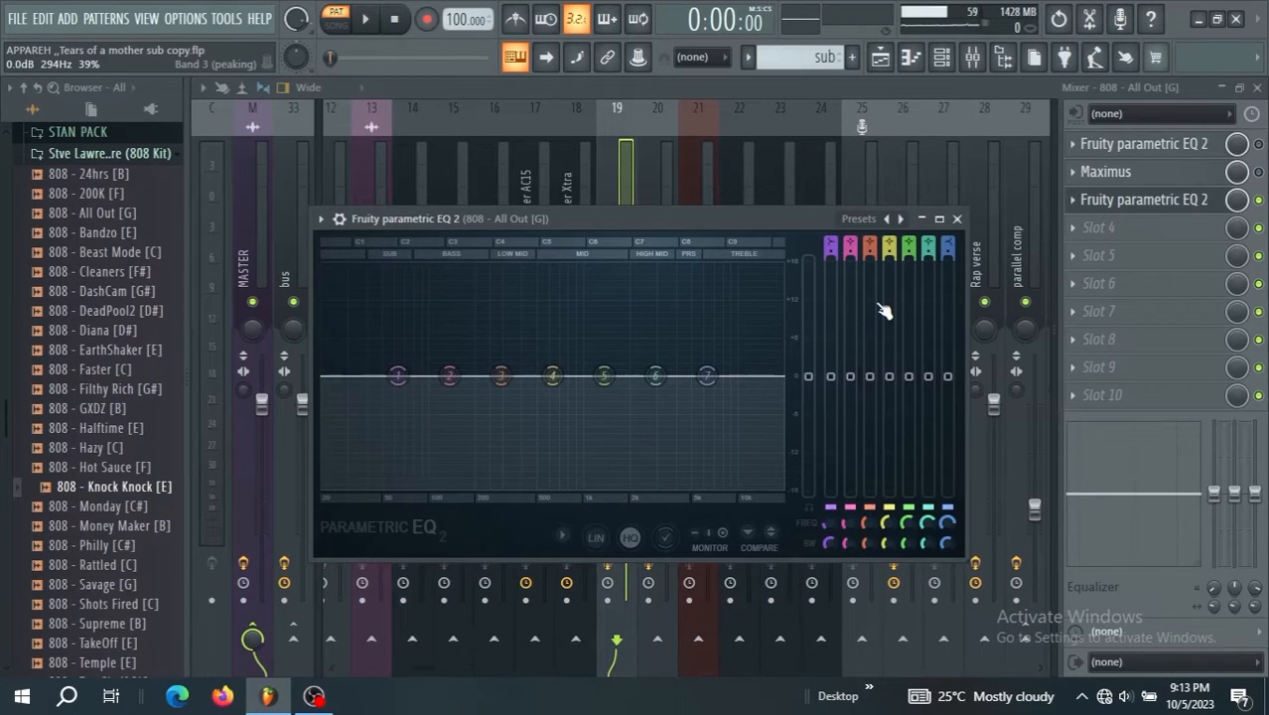
right_click(415, 378)
mouse_move(425, 420)
click(510, 476)
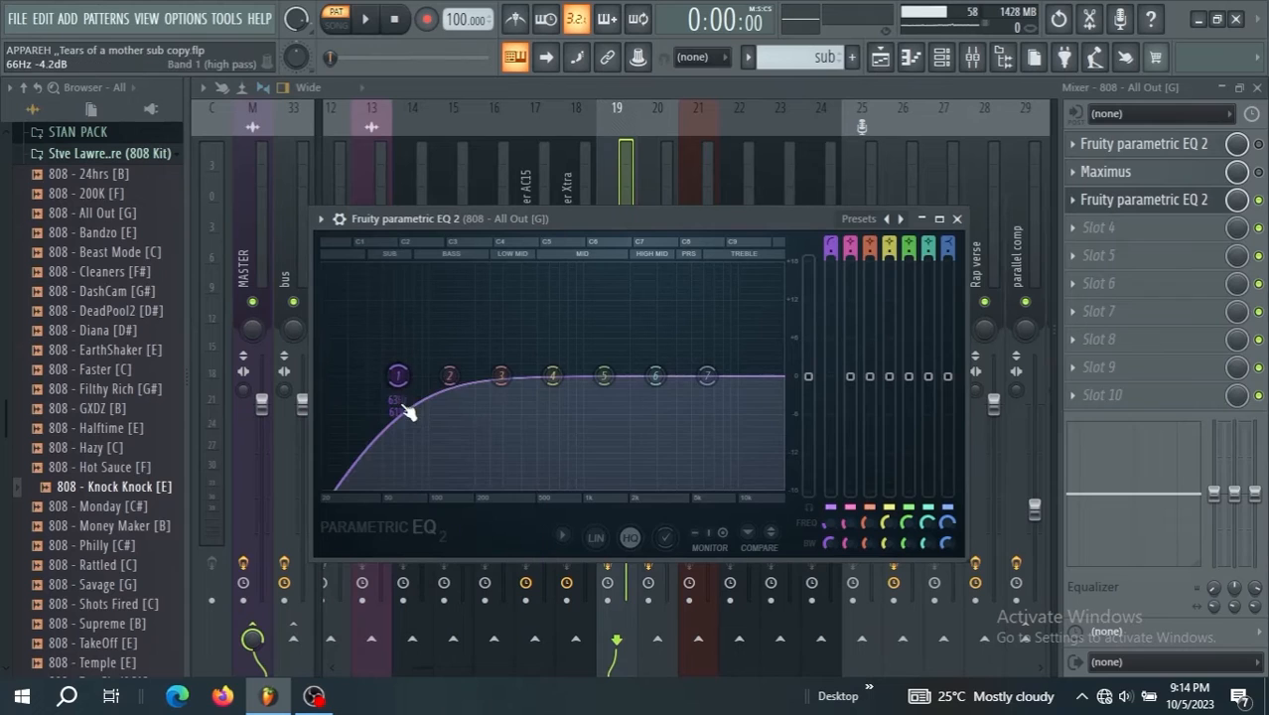
- Steepen the high-pass slope of EQ band 1 and lower its cutoff to about 29 Hz while playing the pattern
right_click(401, 375)
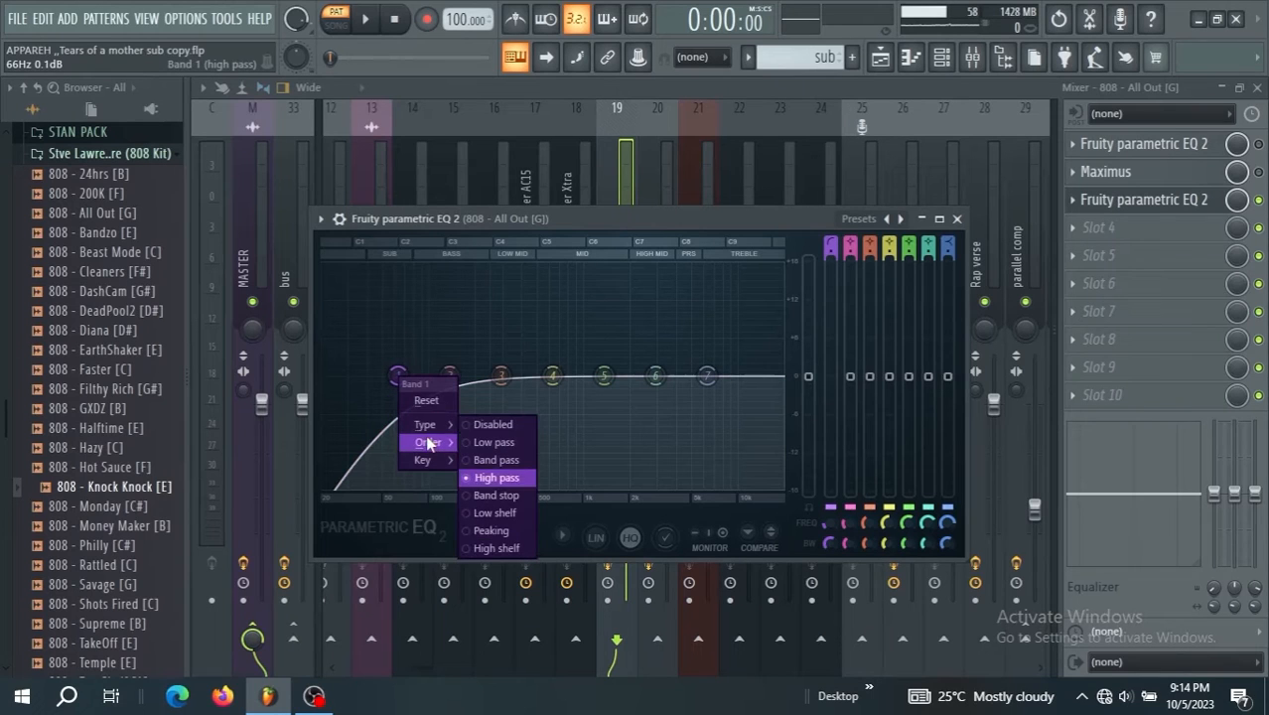
mouse_move(429, 442)
click(466, 447)
key(space)
drag(398, 376, 344, 377)
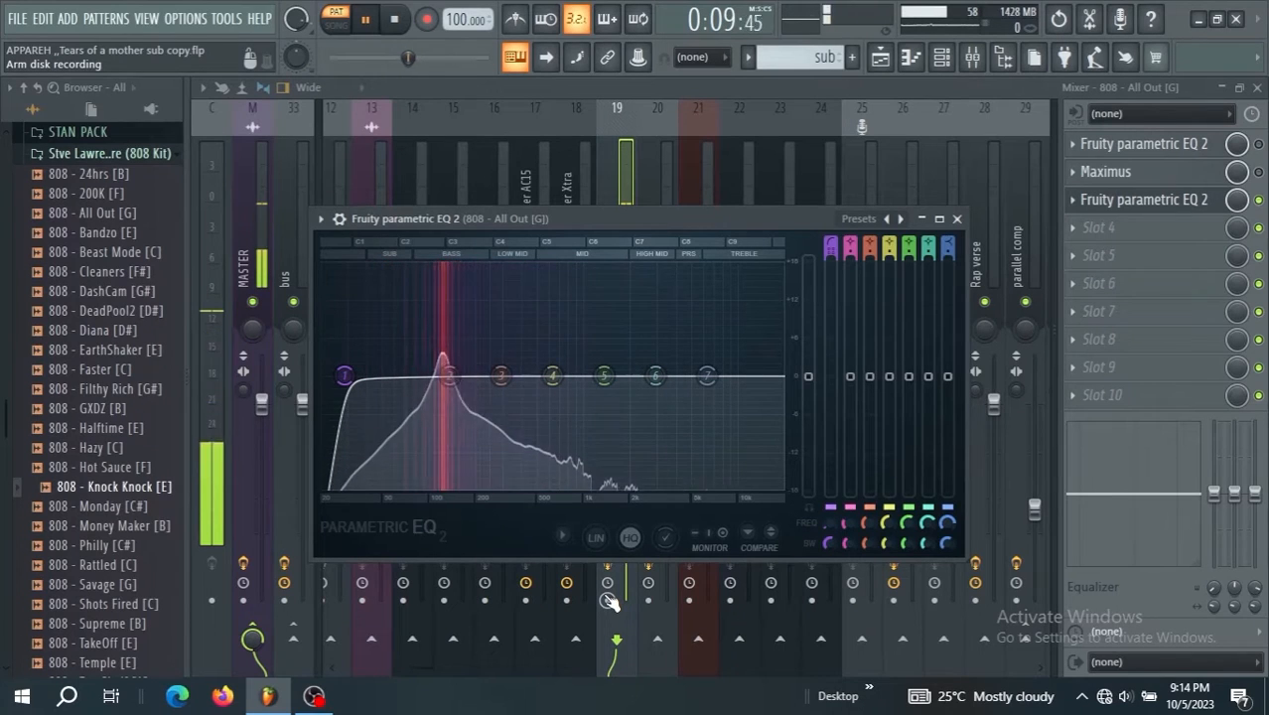
key(space)
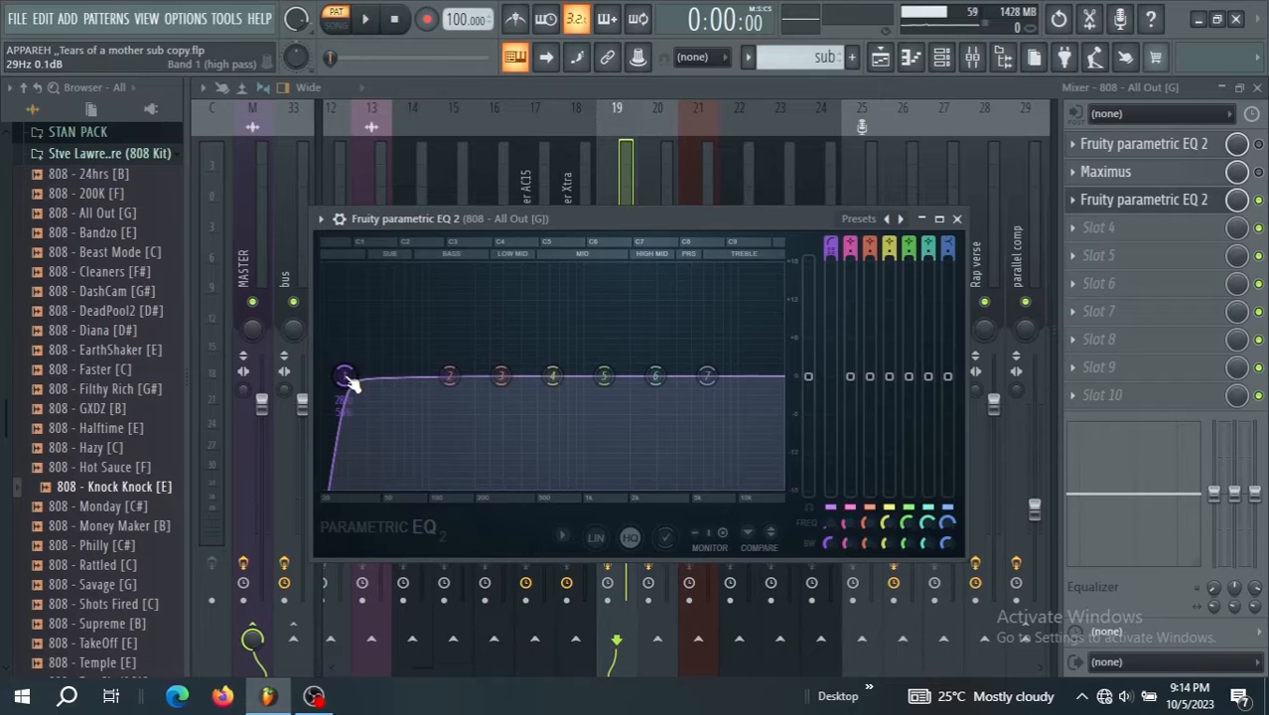
- Change EQ band 7 to a low pass and move its cutoff to about 3914 Hz, checking it with playback
right_click(709, 378)
mouse_move(758, 425)
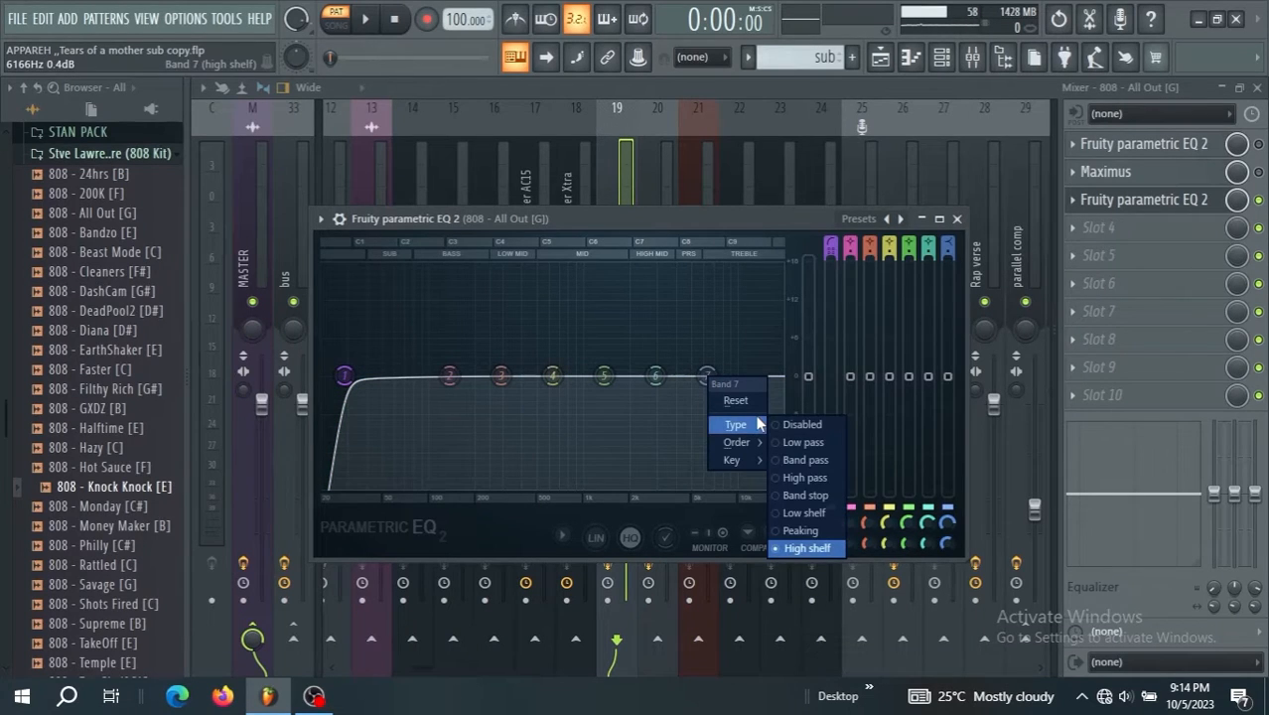
click(801, 442)
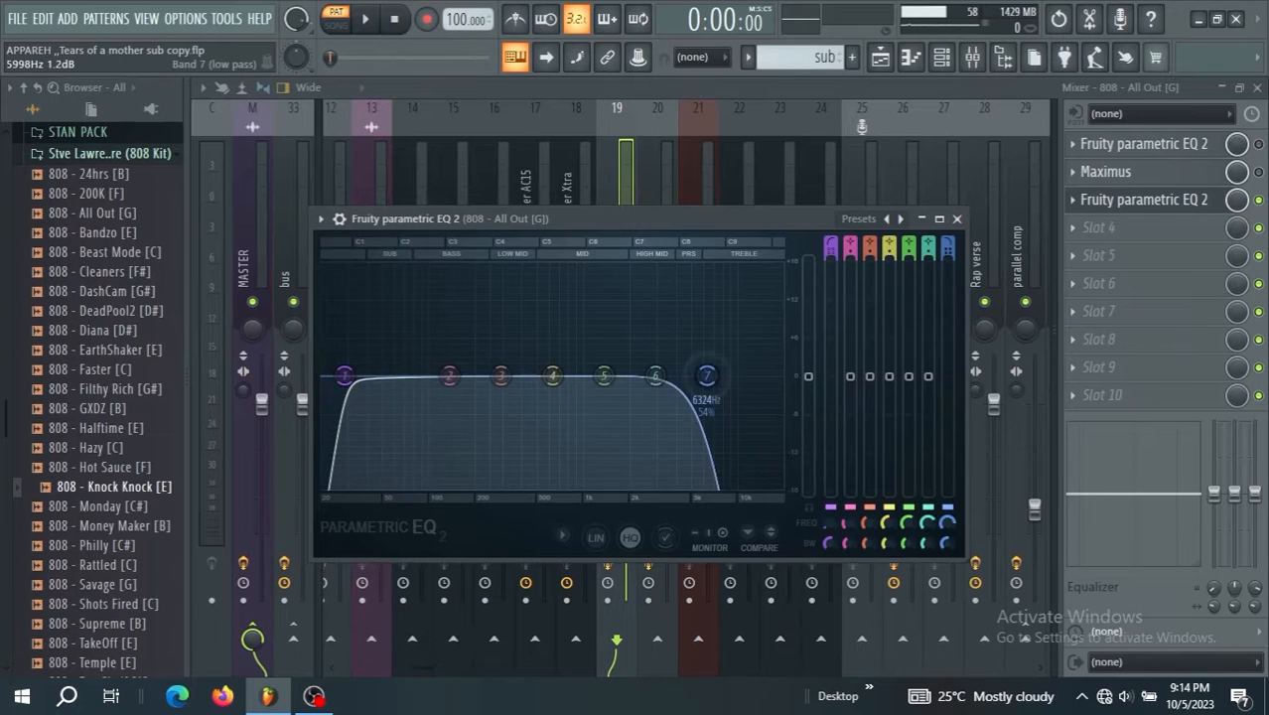
drag(707, 376, 675, 378)
key(space)
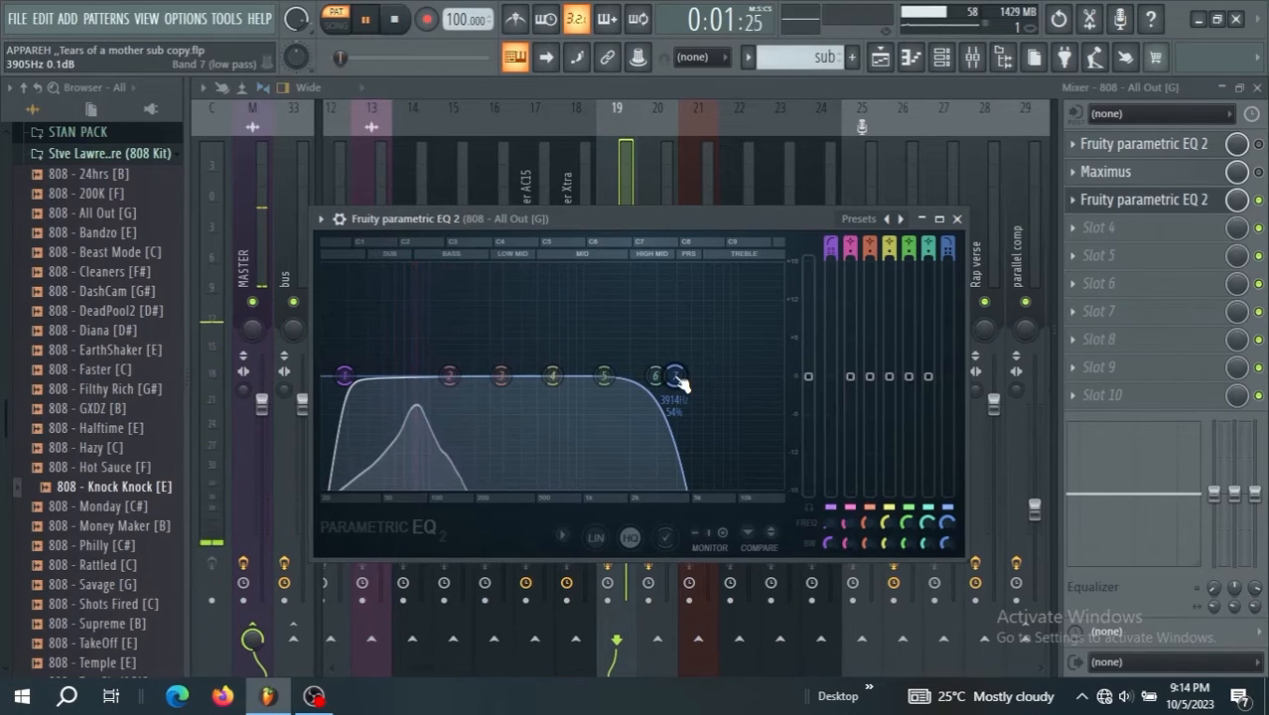
key(space)
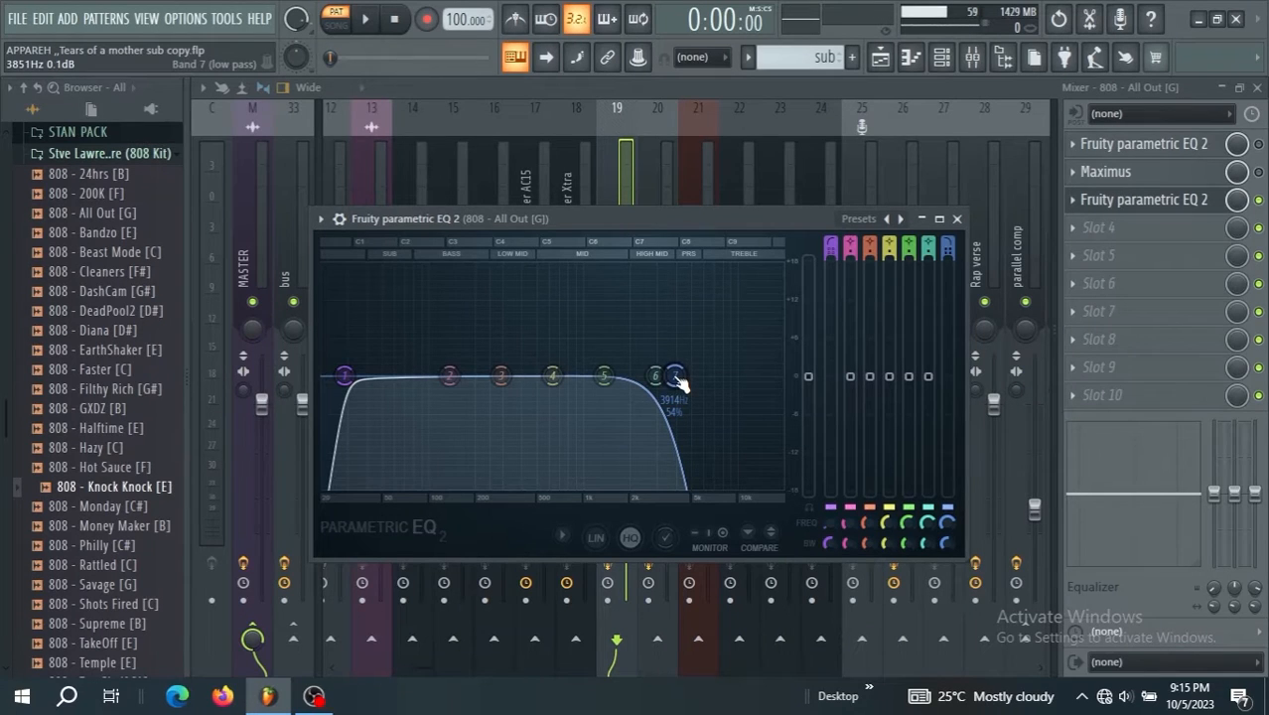
- Lower the band 7 low-pass cutoff to just under 2 kHz during playback, replay the pattern and close the EQ
key(space)
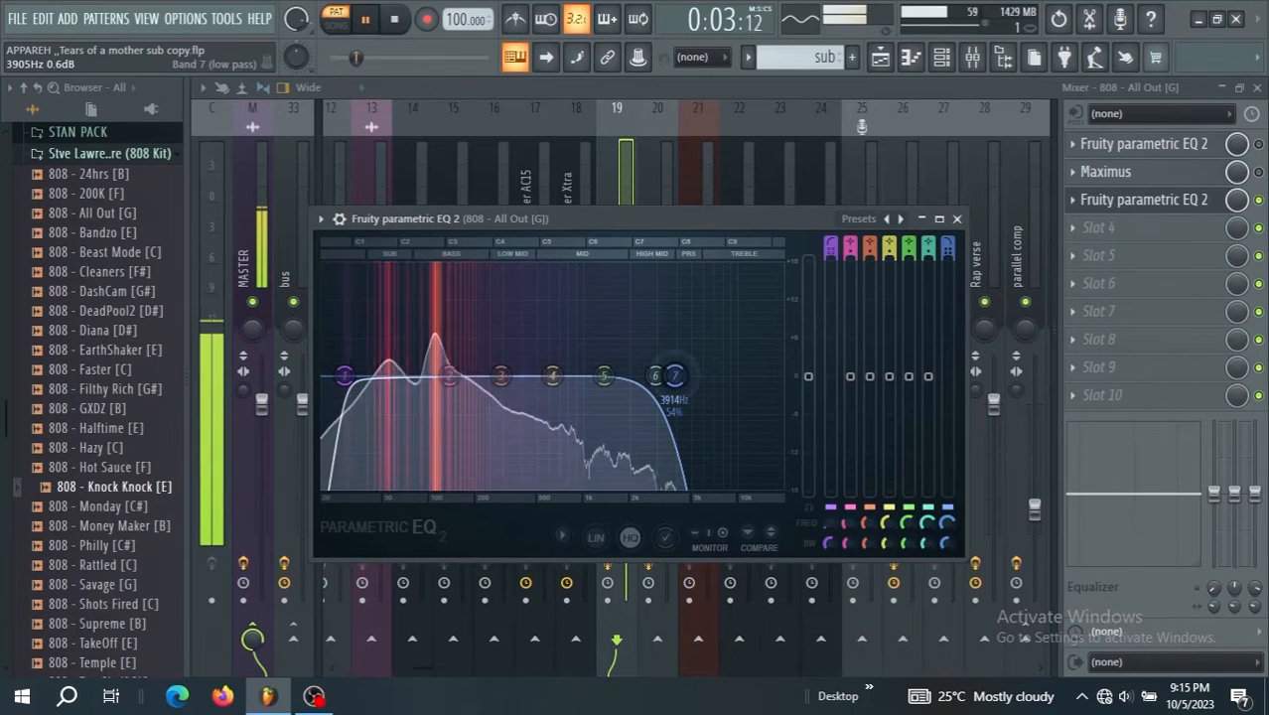
drag(681, 380, 622, 375)
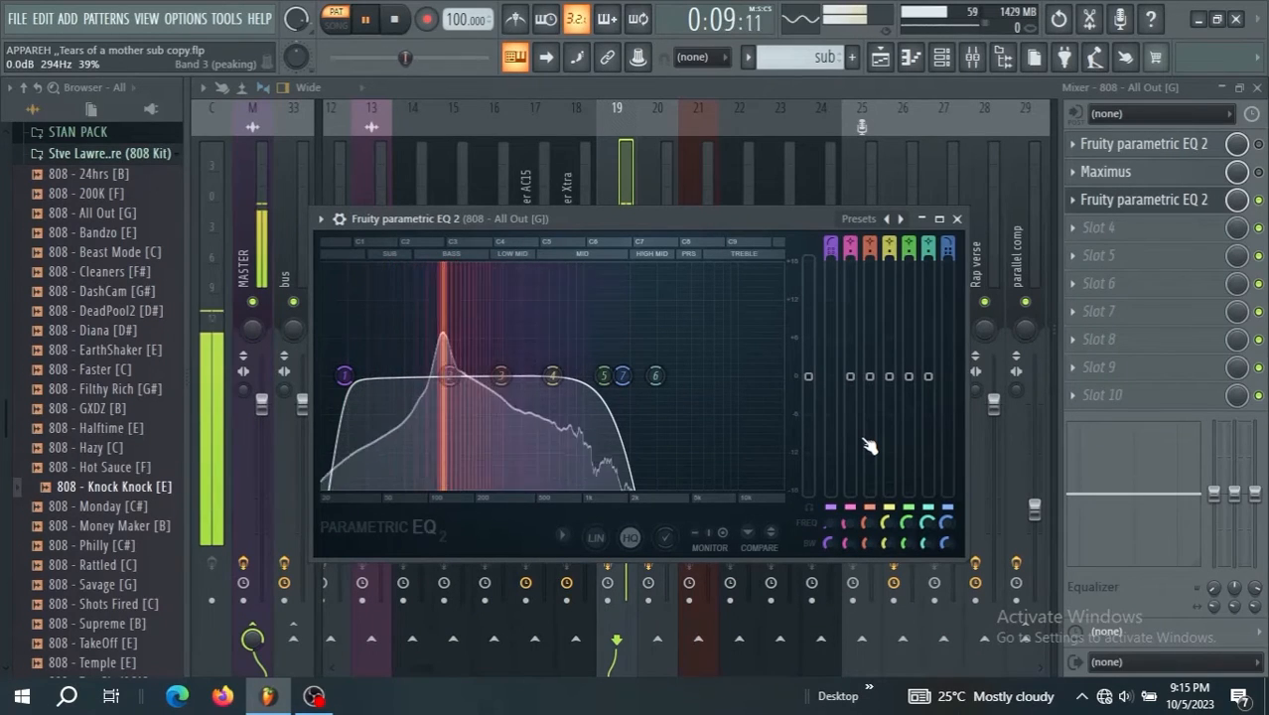
key(space)
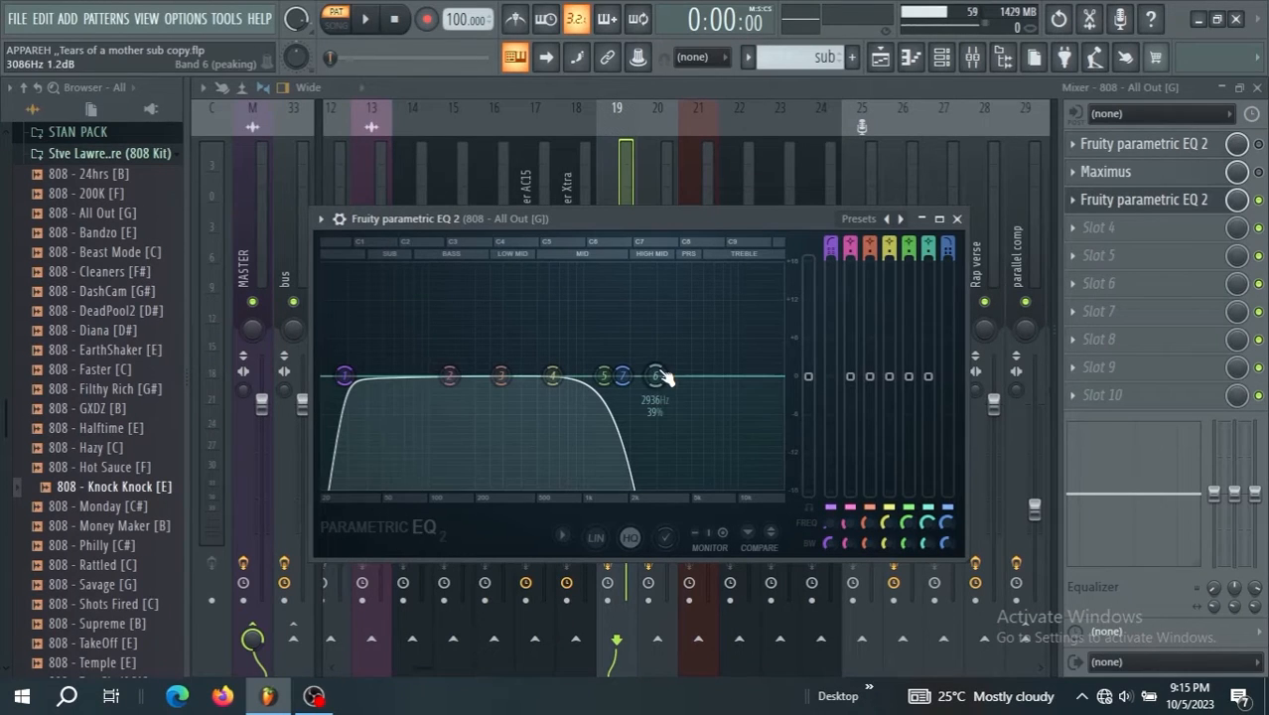
key(space)
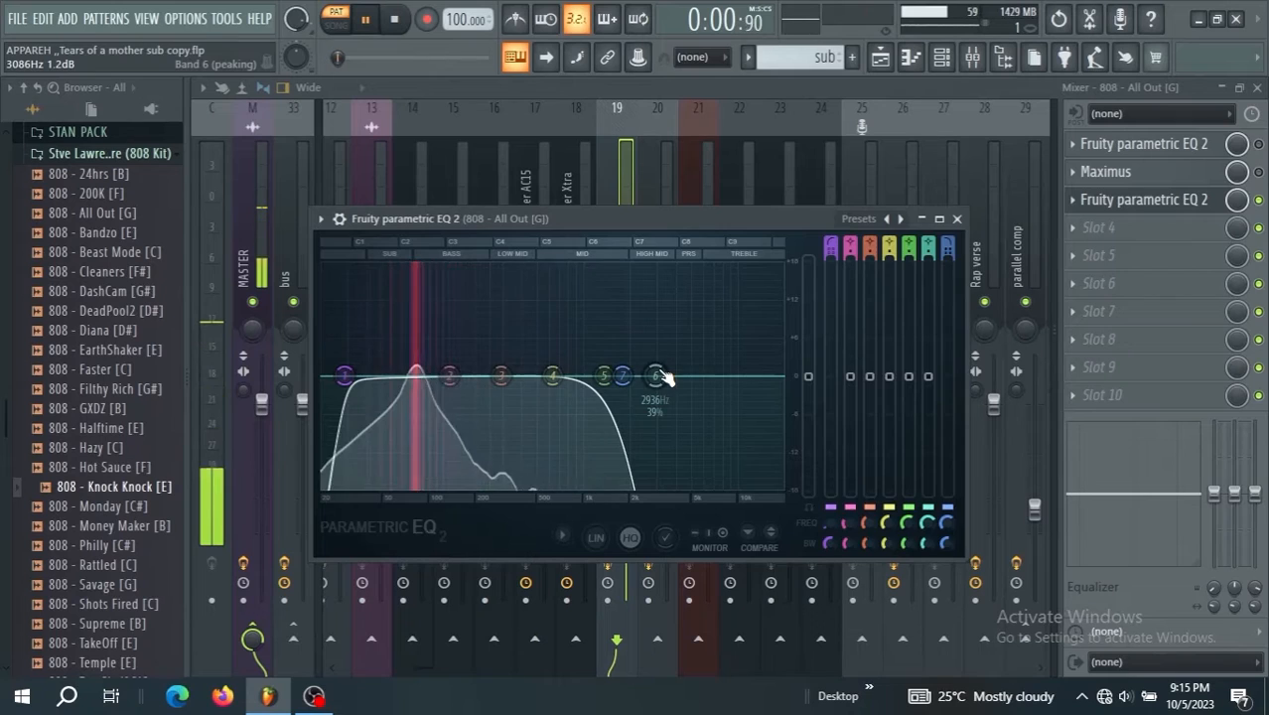
key(space)
key(Escape)
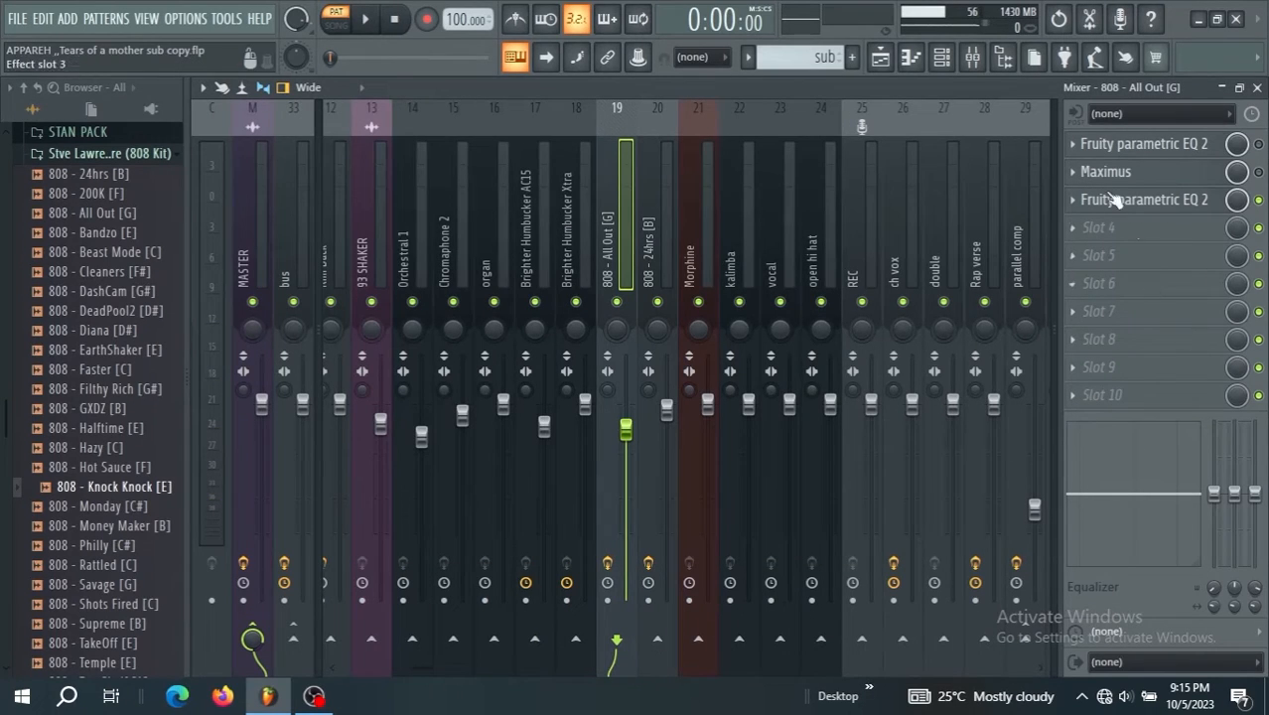
- Load Maximus in slot 4 of the 808 - All Out [G] mixer track and select its low band
click(1090, 242)
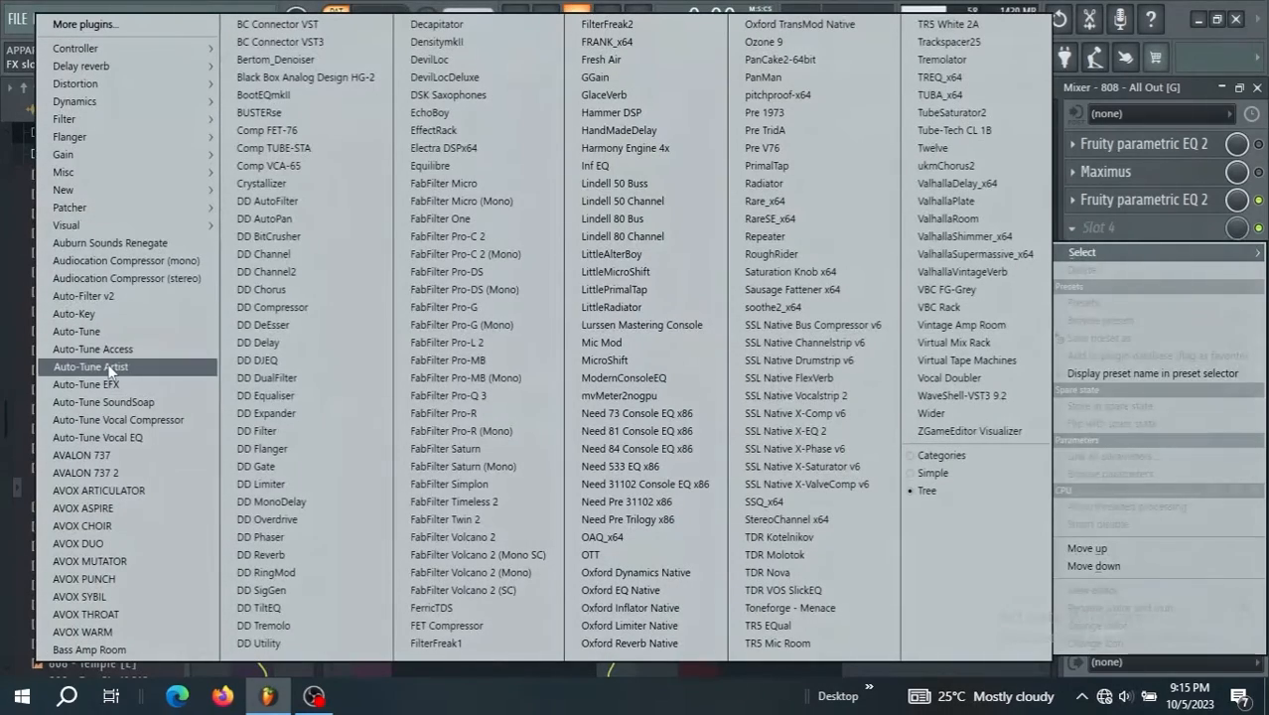
click(704, 362)
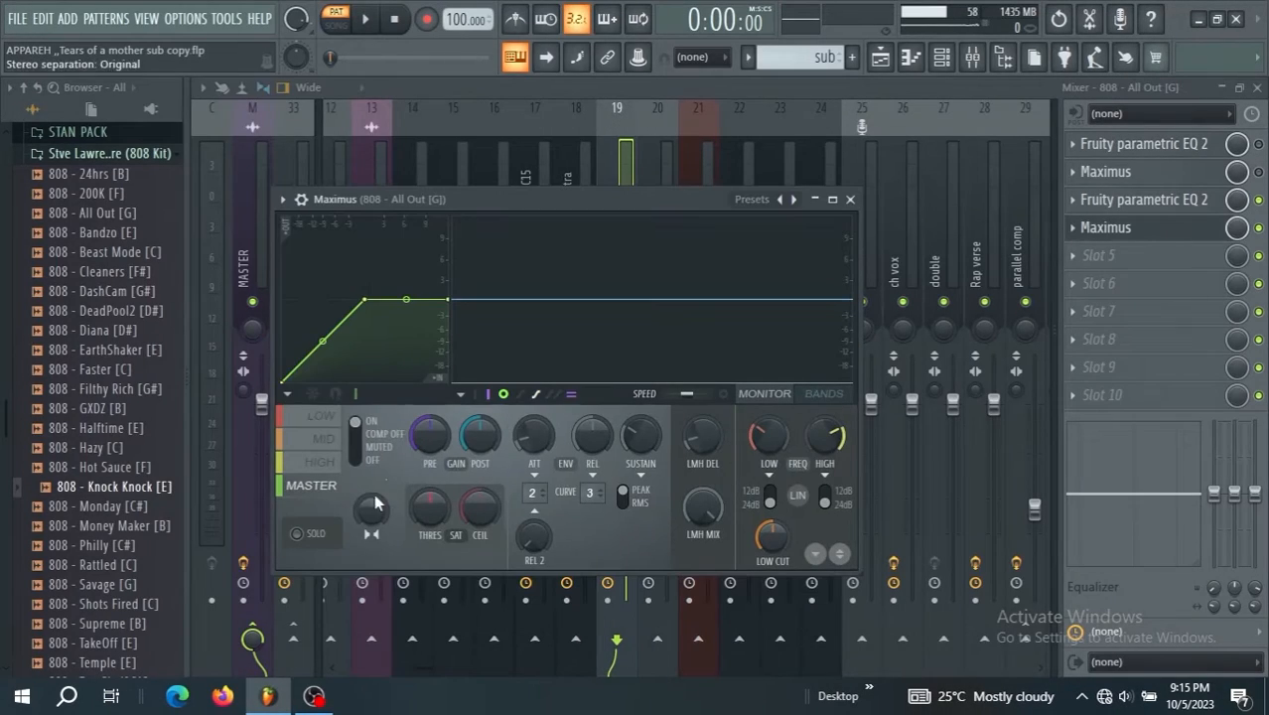
click(324, 416)
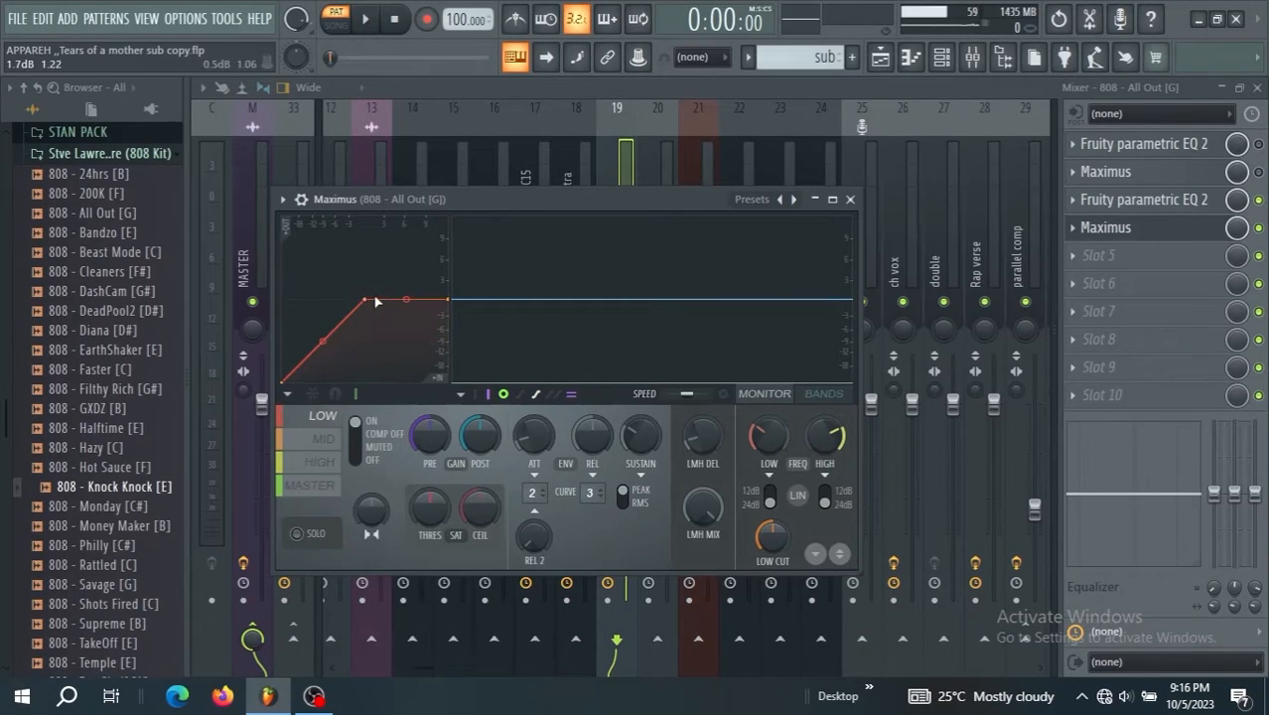
- Compress the Maximus low band during playback by moving the curve's knee to about -11 dB input and roughly 0 dB output
key(space)
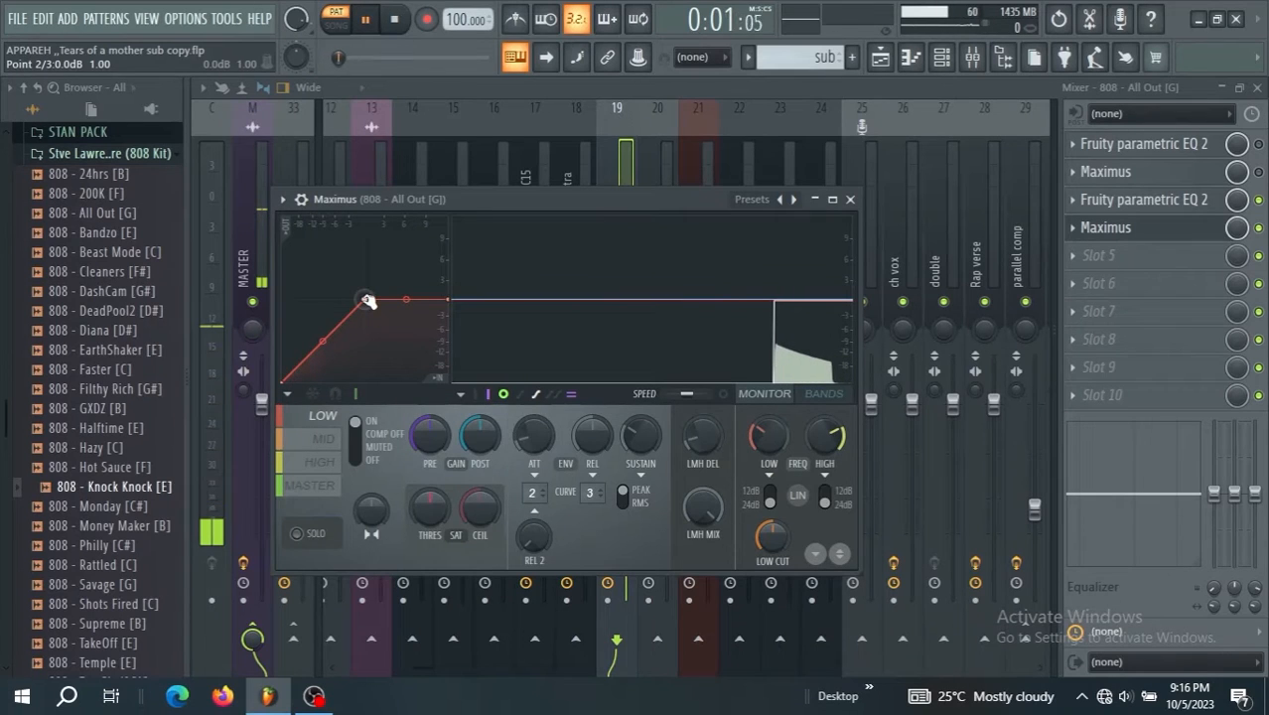
drag(367, 302, 315, 284)
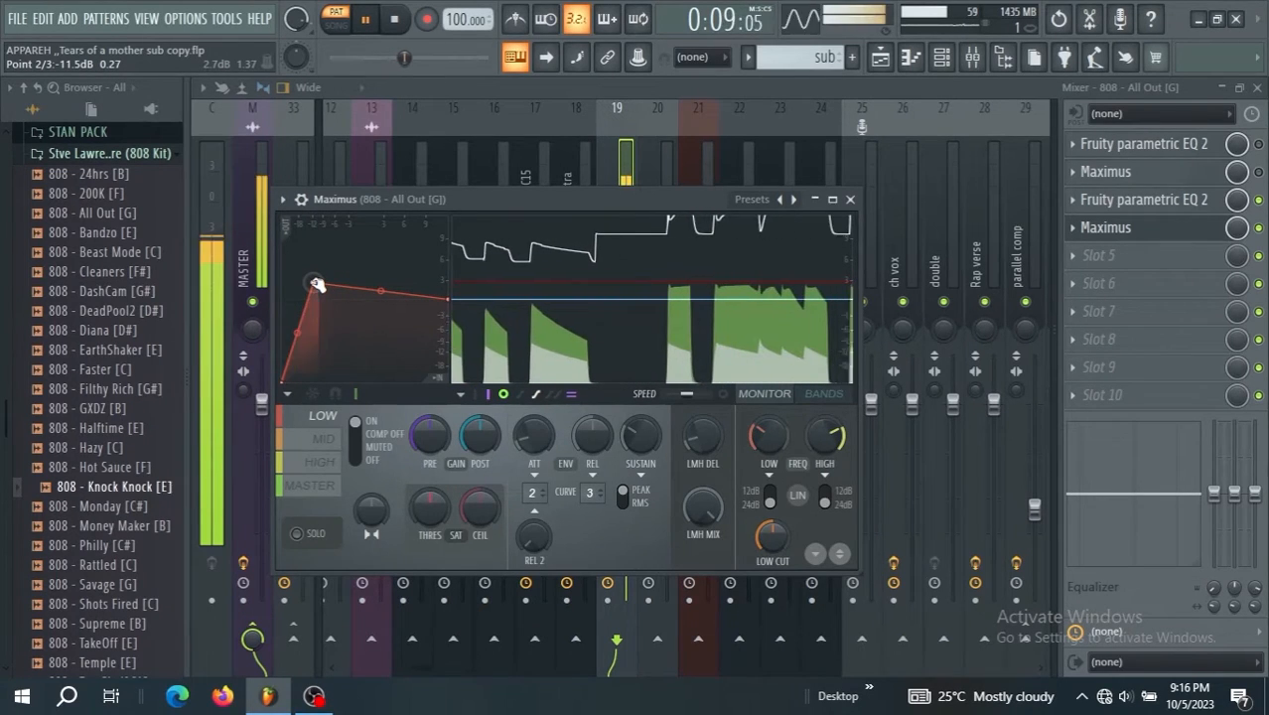
drag(316, 284, 315, 286)
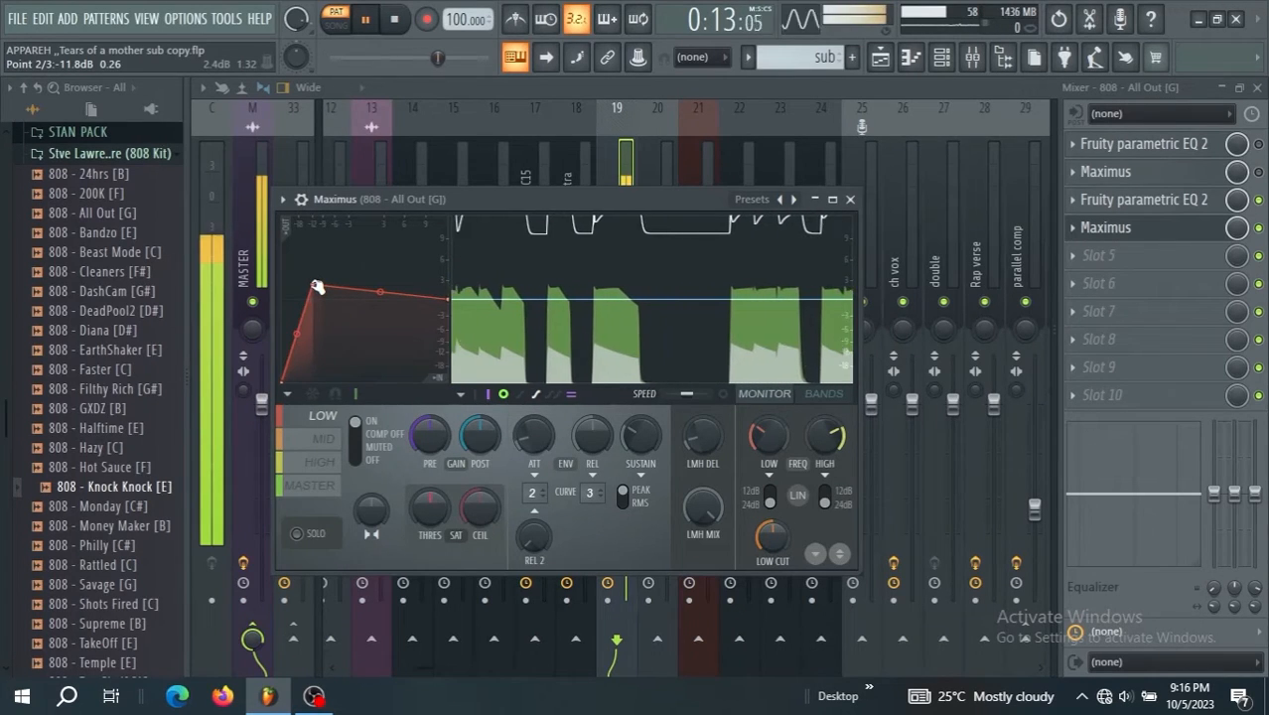
drag(316, 285, 318, 298)
key(space)
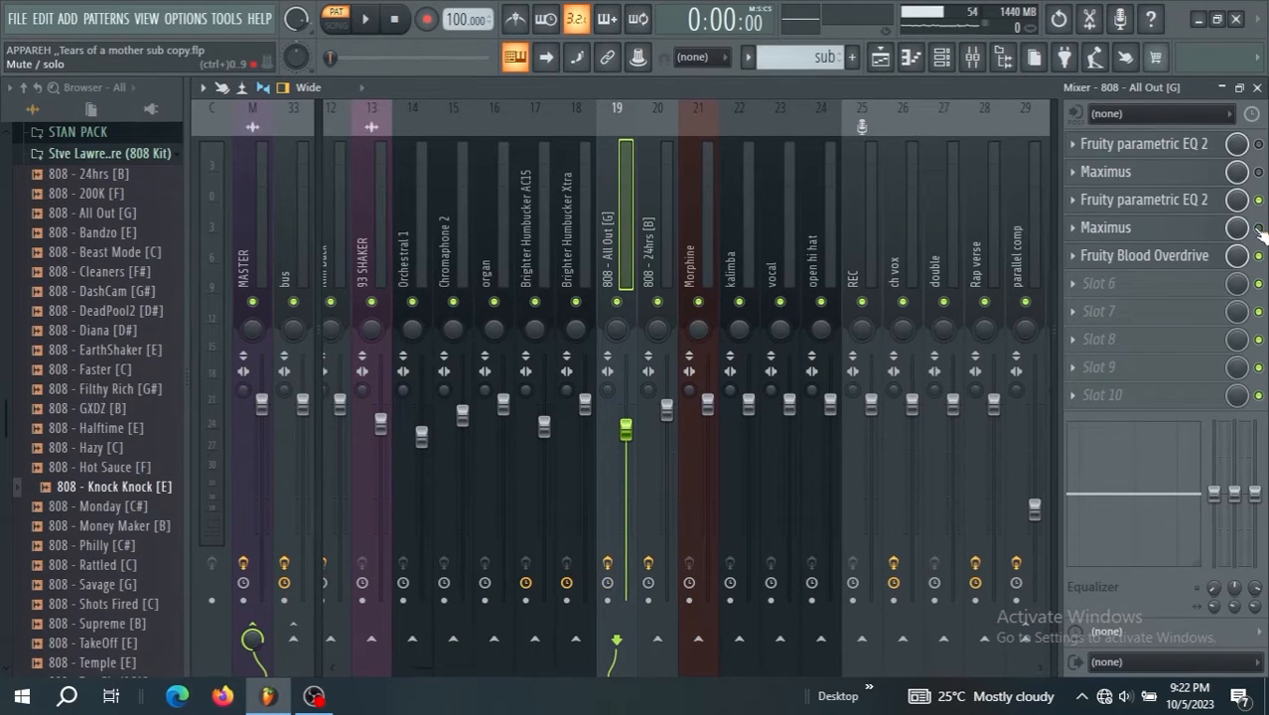
- Set the Fruity Blood Overdrive pre amp on the 808 - All Out [G] track to about one fifth while playing the pattern
click(1207, 255)
drag(506, 325, 506, 239)
key(space)
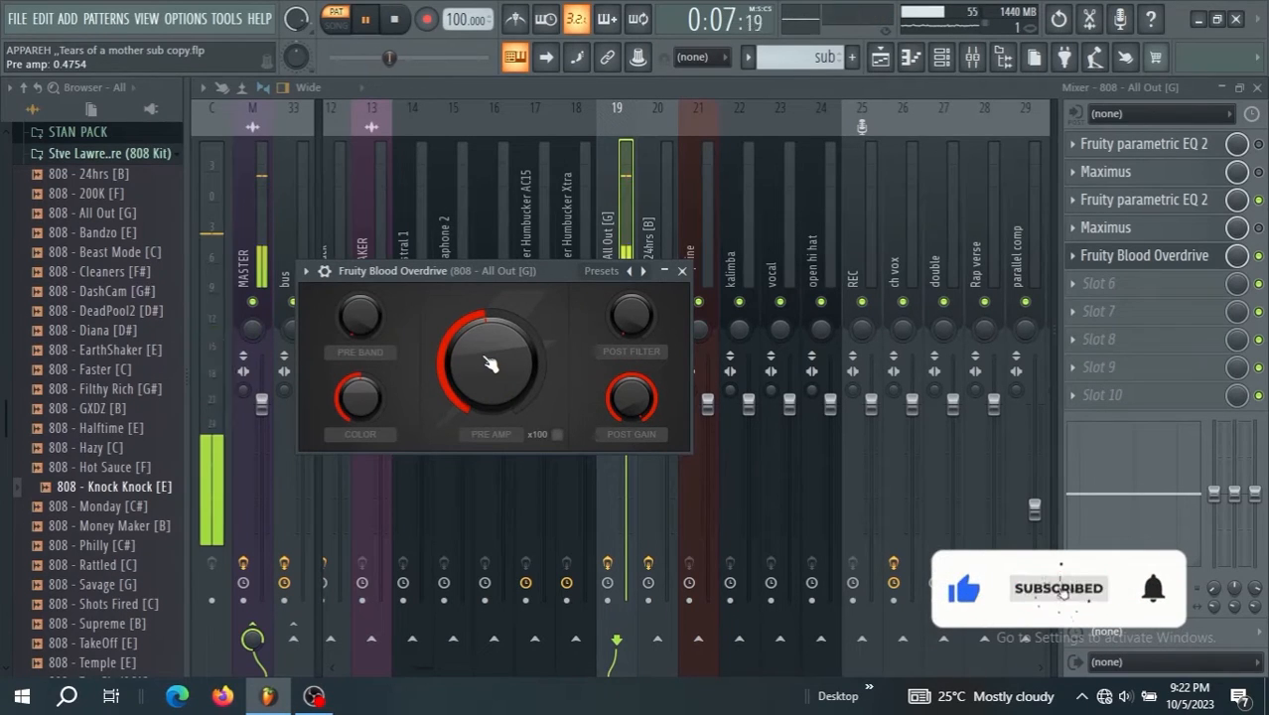
drag(490, 362, 490, 410)
key(space)
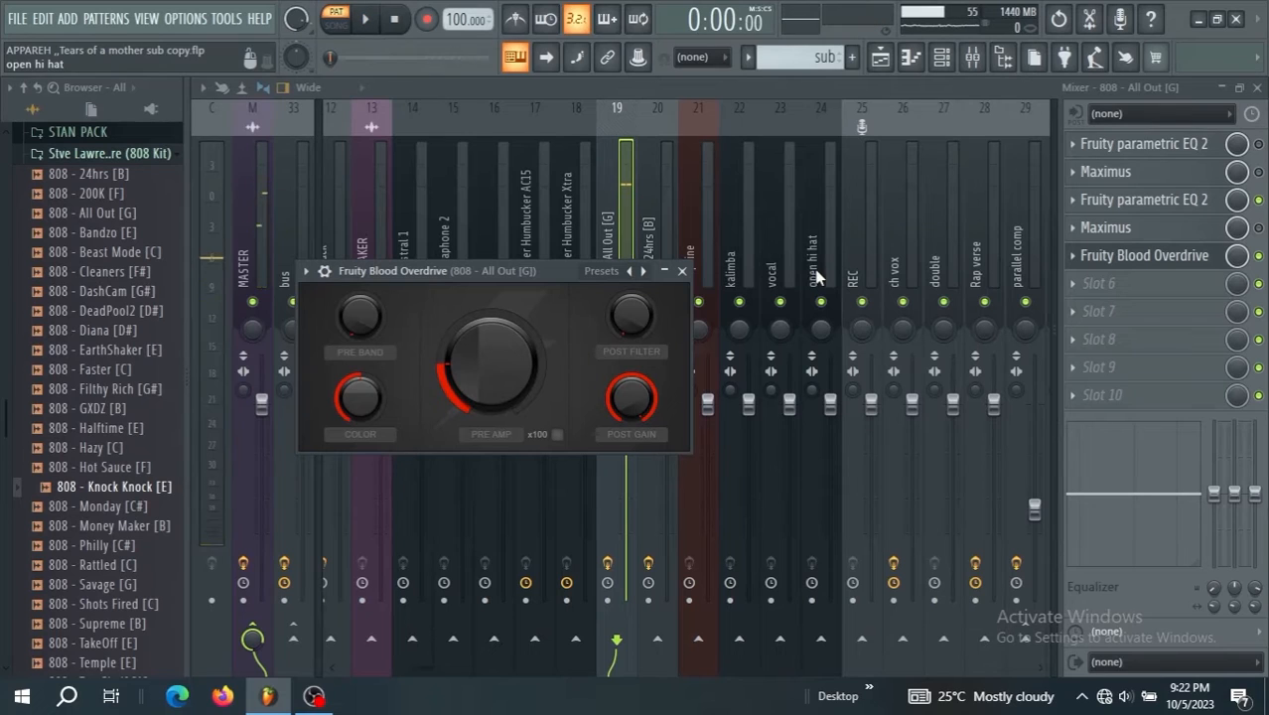
click(681, 269)
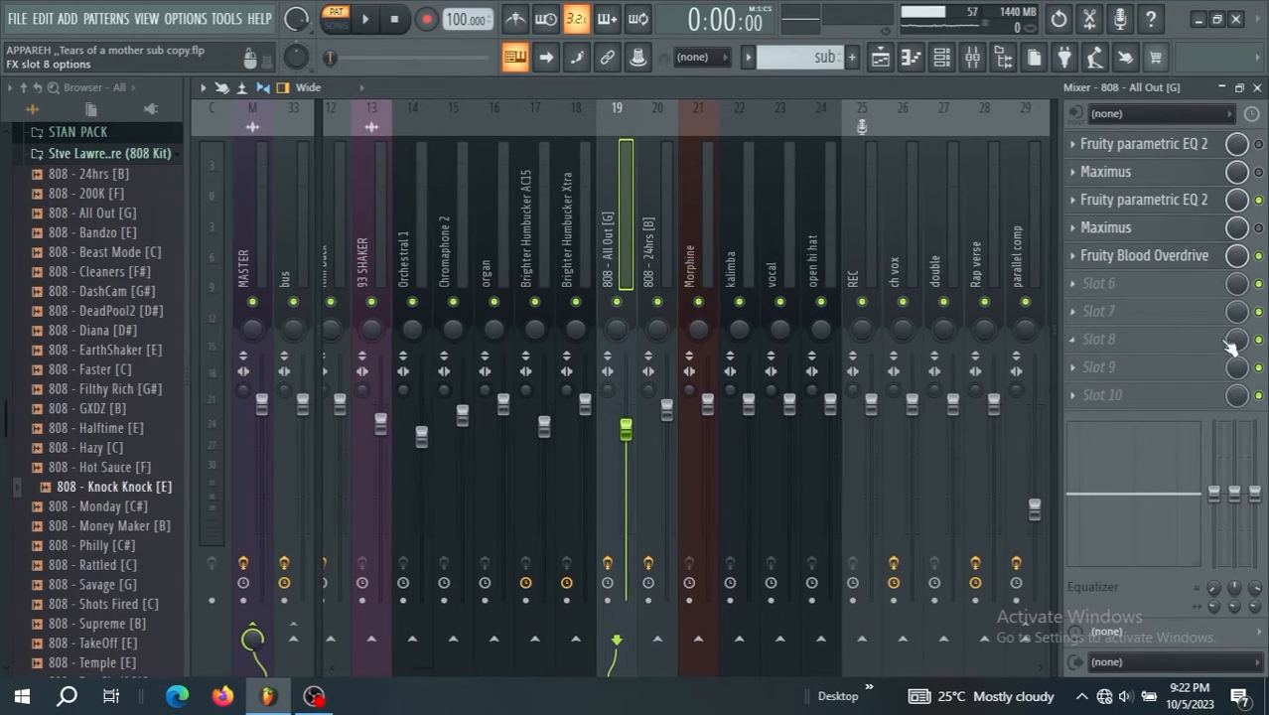